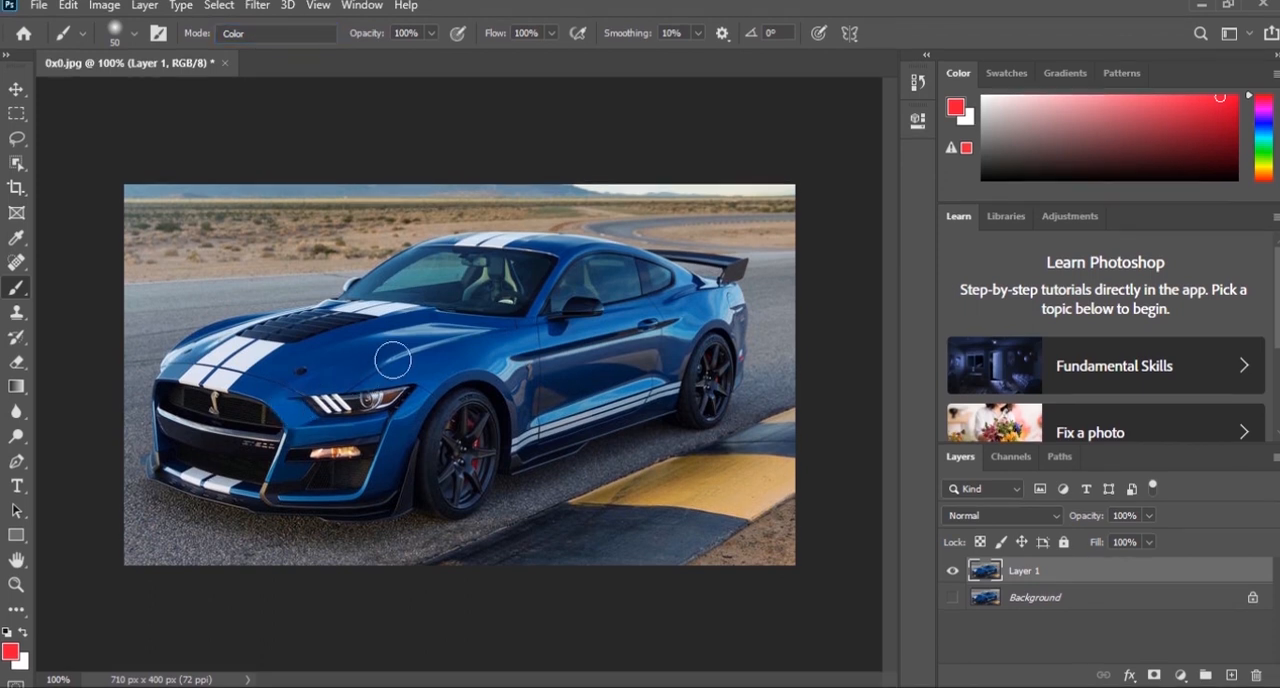
# - Keep red as the foreground color and paint the hood, headlight area and front fender on Layer 1 in Color mode
pyautogui.click(12, 652)
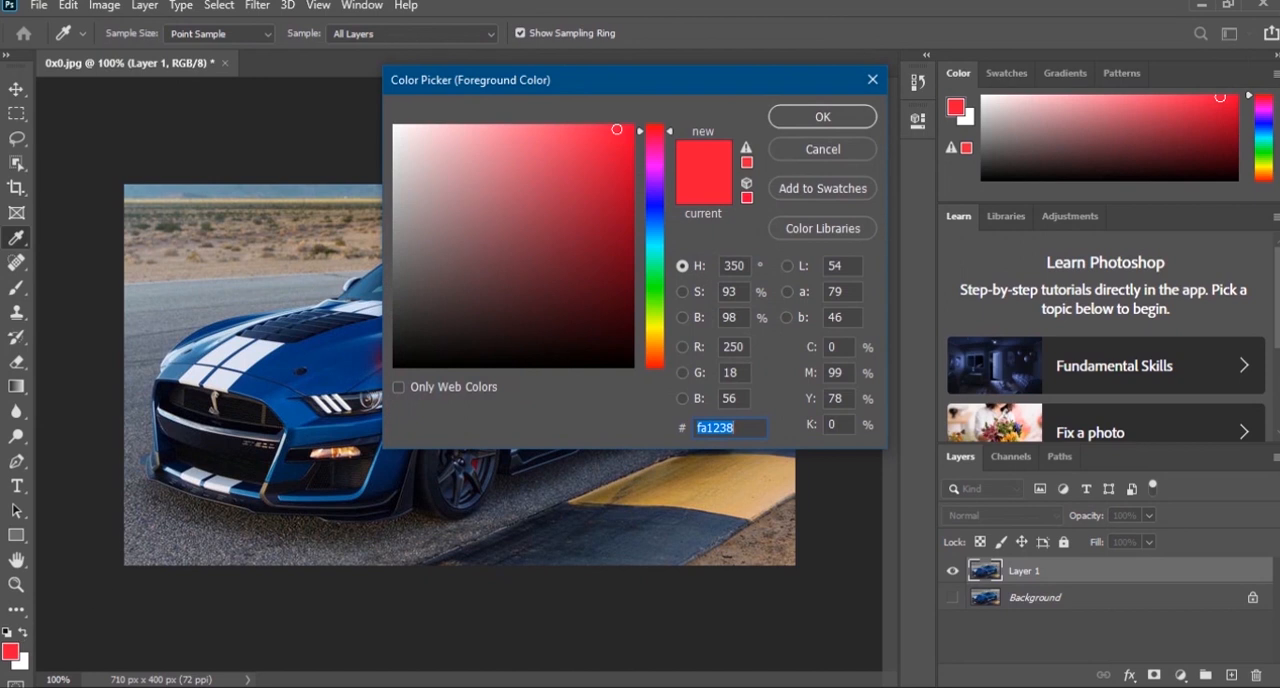
pyautogui.click(822, 116)
pyautogui.moveTo(357, 359)
pyautogui.mouseDown()
pyautogui.moveTo(390, 347)
pyautogui.moveTo(357, 344)
pyautogui.mouseUp()
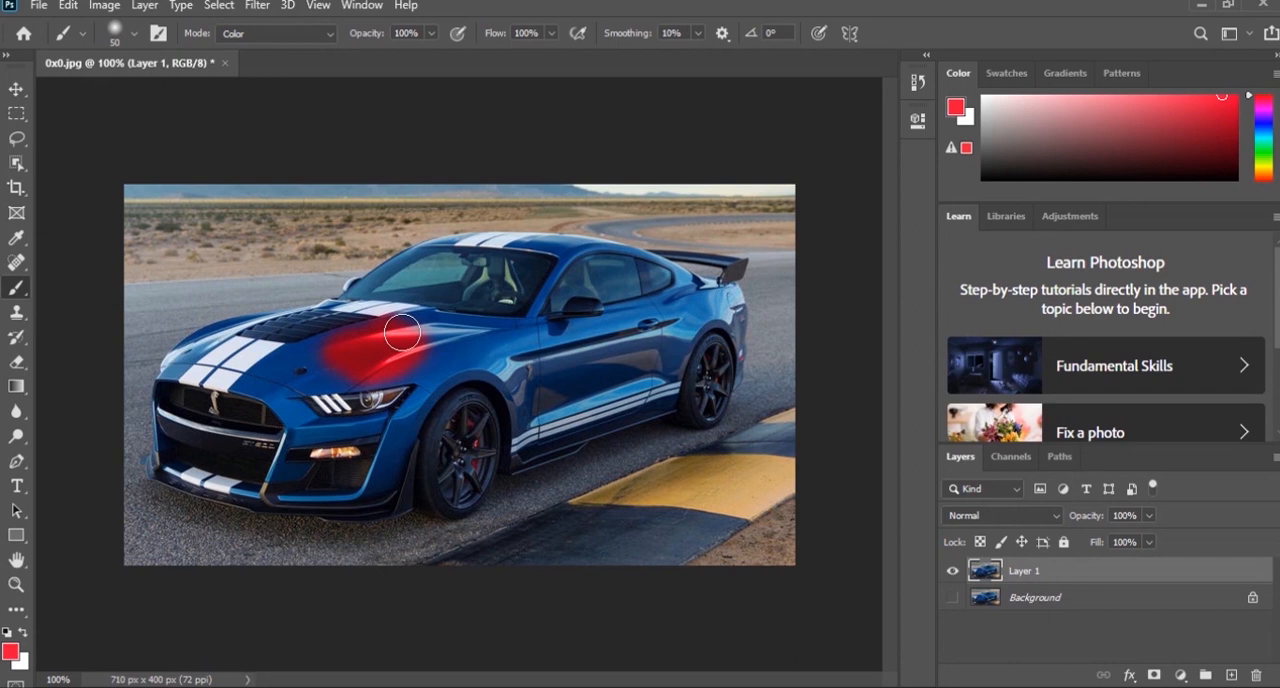
pyautogui.moveTo(436, 347)
pyautogui.mouseDown()
pyautogui.moveTo(477, 354)
pyautogui.moveTo(453, 340)
pyautogui.moveTo(461, 331)
pyautogui.moveTo(502, 342)
pyautogui.moveTo(441, 332)
pyautogui.moveTo(281, 367)
pyautogui.moveTo(323, 349)
pyautogui.moveTo(279, 364)
pyautogui.moveTo(257, 355)
pyautogui.moveTo(247, 381)
pyautogui.moveTo(185, 363)
pyautogui.mouseUp()
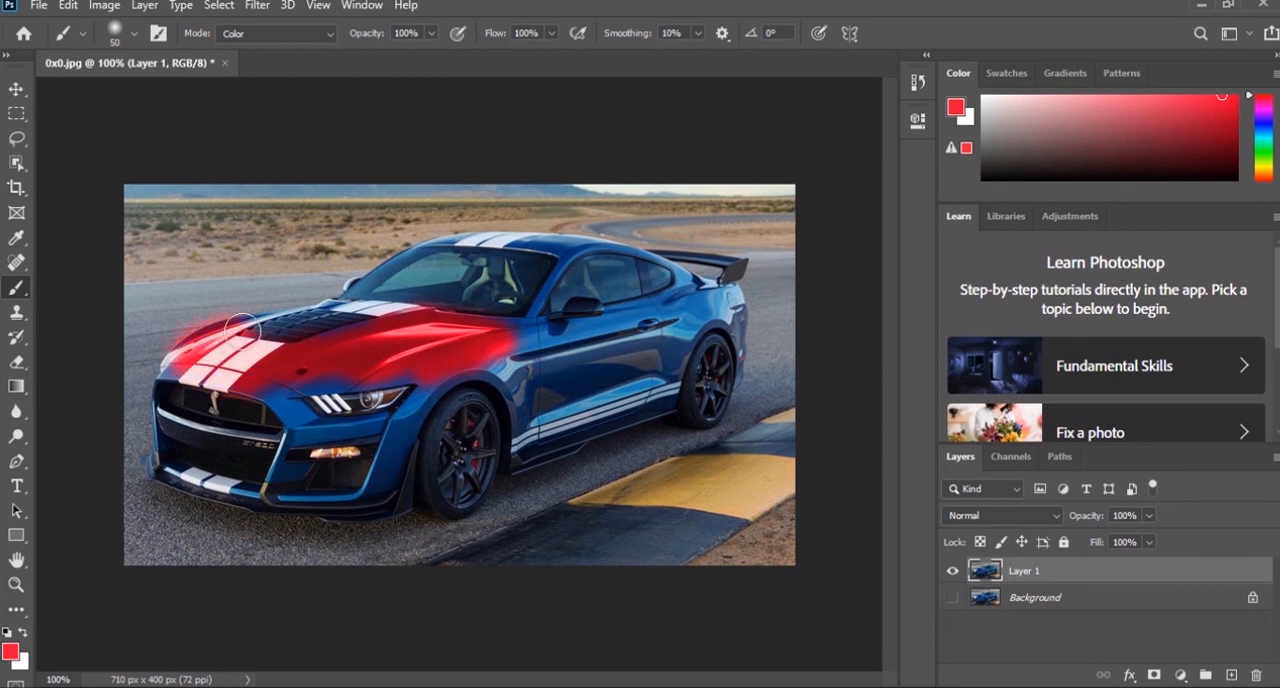
pyautogui.moveTo(291, 423)
pyautogui.mouseDown()
pyautogui.moveTo(370, 427)
pyautogui.moveTo(367, 398)
pyautogui.mouseUp()
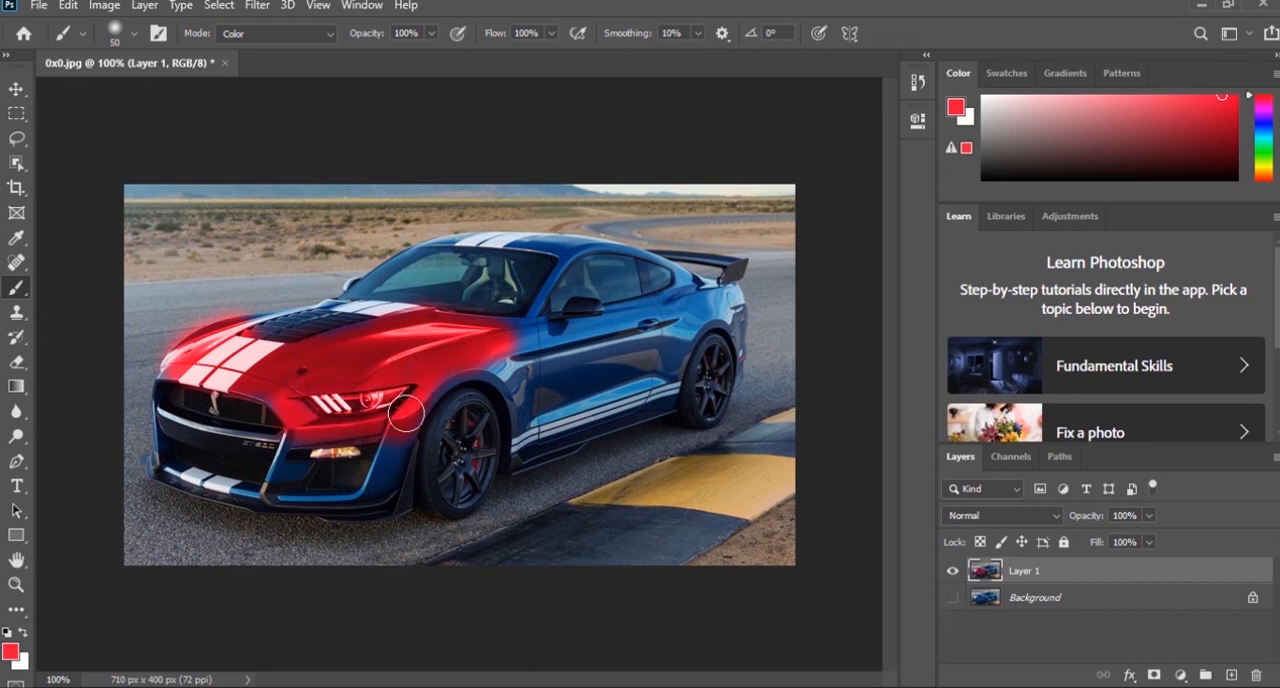
pyautogui.moveTo(391, 441)
pyautogui.mouseDown()
pyautogui.moveTo(366, 500)
pyautogui.moveTo(401, 471)
pyautogui.moveTo(404, 445)
pyautogui.moveTo(394, 502)
pyautogui.moveTo(393, 476)
pyautogui.moveTo(465, 371)
pyautogui.moveTo(495, 369)
pyautogui.moveTo(516, 461)
pyautogui.moveTo(565, 429)
pyautogui.moveTo(508, 454)
pyautogui.moveTo(561, 439)
pyautogui.moveTo(560, 417)
pyautogui.moveTo(525, 430)
pyautogui.moveTo(561, 407)
pyautogui.moveTo(540, 368)
pyautogui.mouseUp()
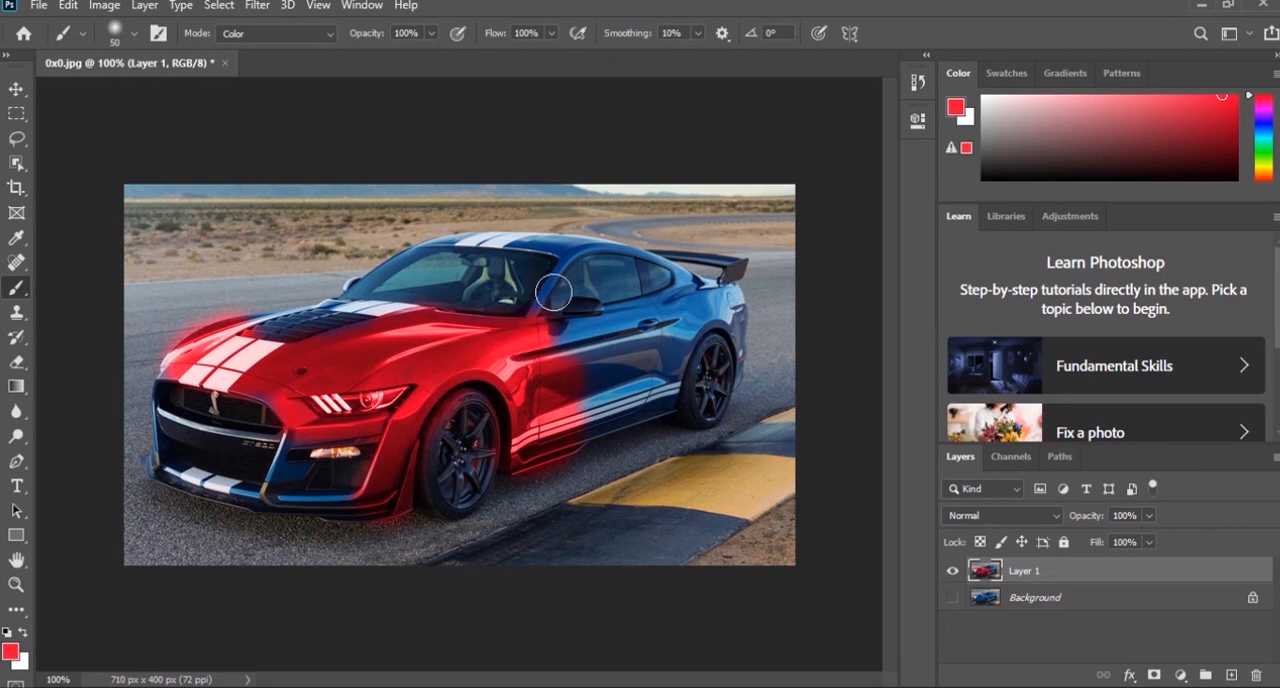
# - Paint the car's roof, pillars, doors and rear end, including the spoiler, red
pyautogui.moveTo(573, 268); pyautogui.dragTo(536, 249)
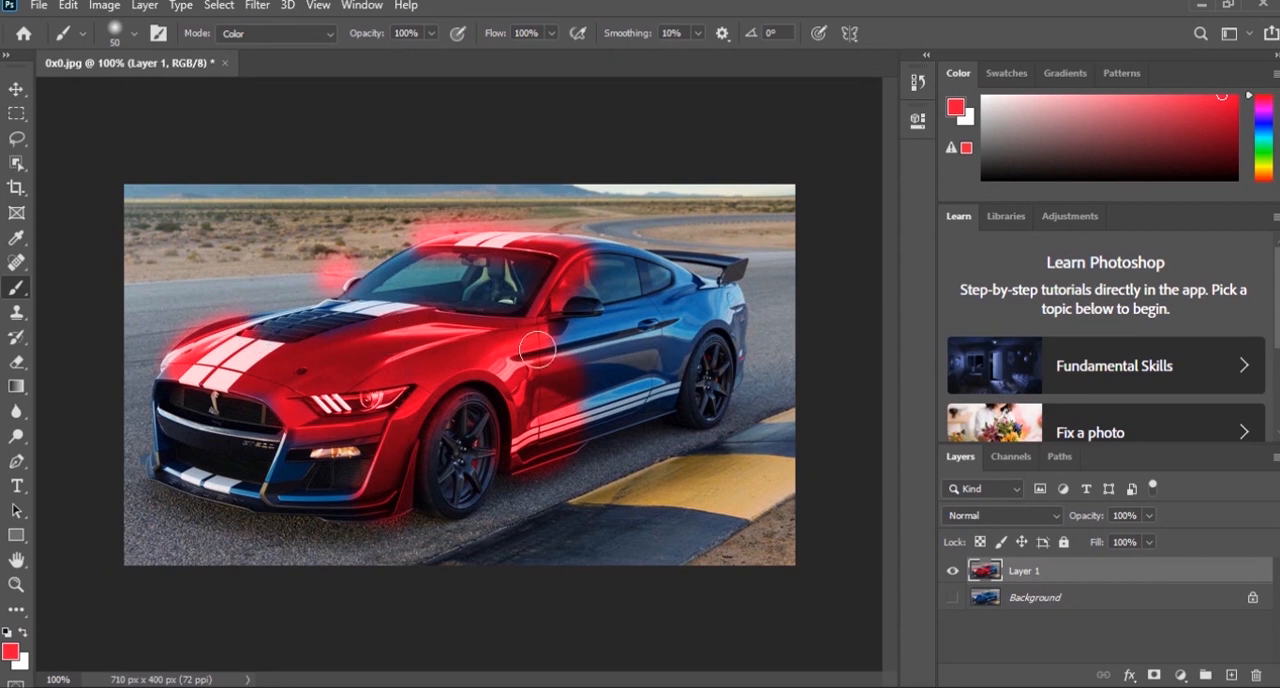
pyautogui.moveTo(561, 366); pyautogui.dragTo(650, 327)
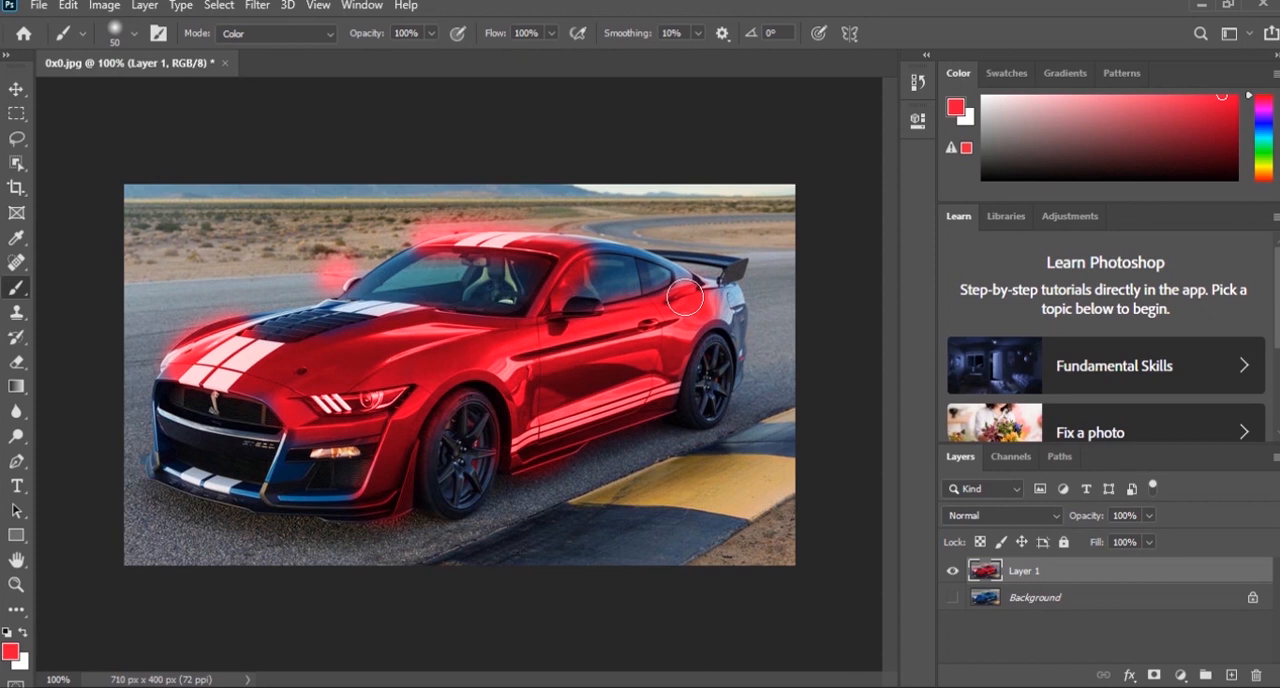
pyautogui.hotkey('ctrl', '+')
pyautogui.moveTo(728, 301); pyautogui.dragTo(534, 391)
pyautogui.moveTo(594, 166)
pyautogui.mouseDown()
pyautogui.moveTo(430, 160)
pyautogui.moveTo(698, 208)
pyautogui.moveTo(738, 255)
pyautogui.moveTo(775, 232)
pyautogui.moveTo(810, 258)
pyautogui.moveTo(821, 248)
pyautogui.moveTo(806, 281)
pyautogui.mouseUp()
pyautogui.moveTo(811, 339)
pyautogui.mouseDown()
pyautogui.moveTo(711, 181)
pyautogui.moveTo(728, 199)
pyautogui.moveTo(732, 362)
pyautogui.mouseUp()
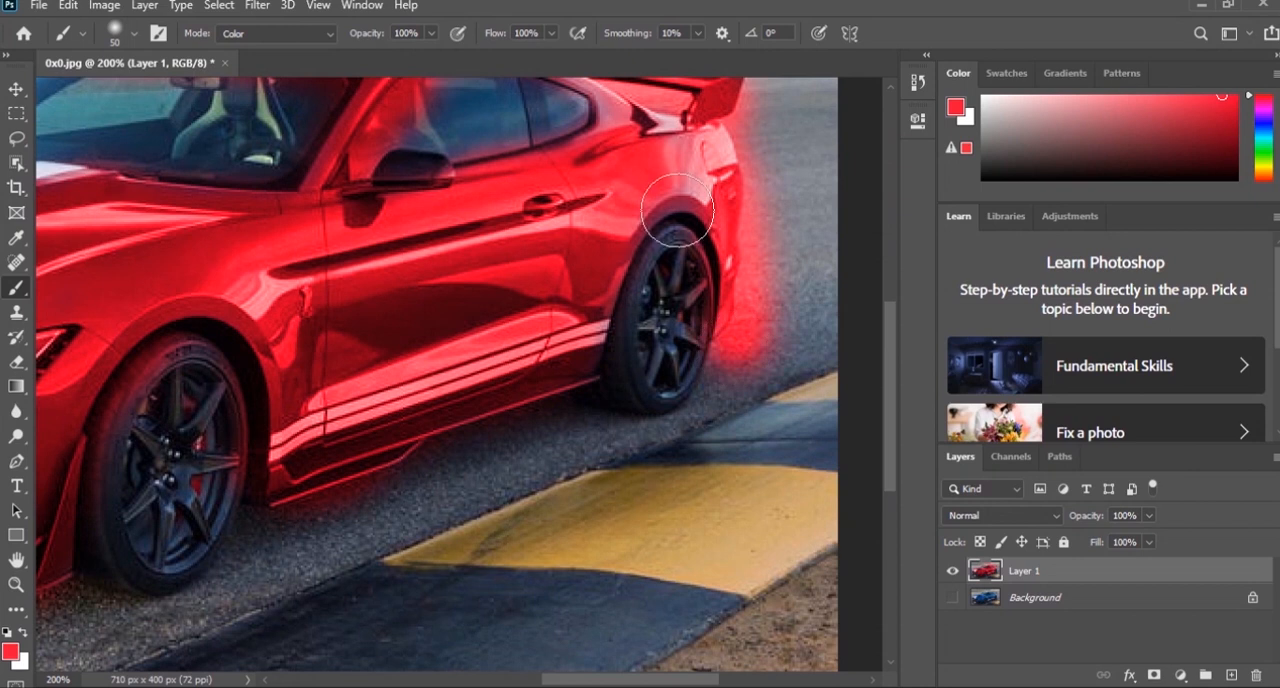
# - Paint the remaining blue areas of the front bumper, grille surround and hood vents red
pyautogui.moveTo(545, 230); pyautogui.dragTo(735, 165)
pyautogui.moveTo(360, 232); pyautogui.dragTo(697, 180)
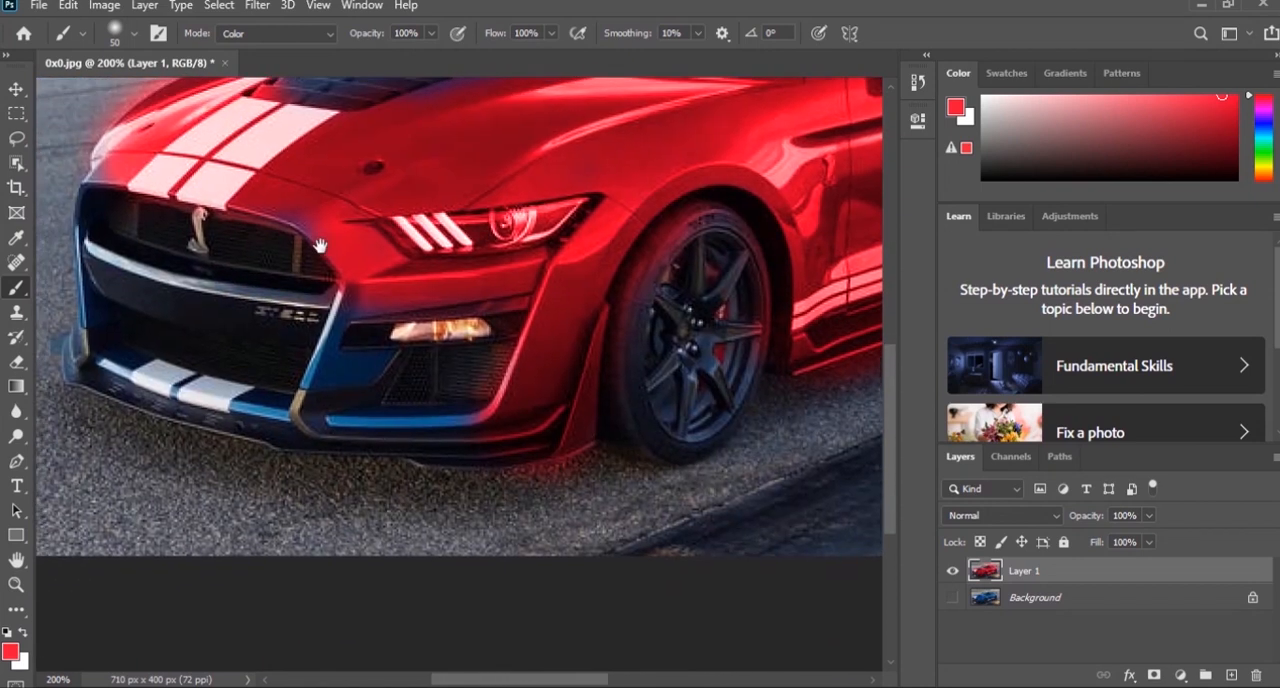
pyautogui.moveTo(401, 406)
pyautogui.mouseDown()
pyautogui.moveTo(364, 403)
pyautogui.moveTo(362, 329)
pyautogui.moveTo(383, 283)
pyautogui.moveTo(345, 372)
pyautogui.moveTo(375, 398)
pyautogui.moveTo(481, 414)
pyautogui.moveTo(423, 425)
pyautogui.moveTo(510, 414)
pyautogui.moveTo(247, 388)
pyautogui.moveTo(277, 400)
pyautogui.mouseUp()
pyautogui.moveTo(361, 396)
pyautogui.mouseDown()
pyautogui.moveTo(418, 406)
pyautogui.moveTo(387, 413)
pyautogui.moveTo(278, 390)
pyautogui.moveTo(261, 372)
pyautogui.moveTo(275, 243)
pyautogui.moveTo(373, 350)
pyautogui.moveTo(485, 355)
pyautogui.moveTo(512, 298)
pyautogui.moveTo(378, 351)
pyautogui.mouseUp()
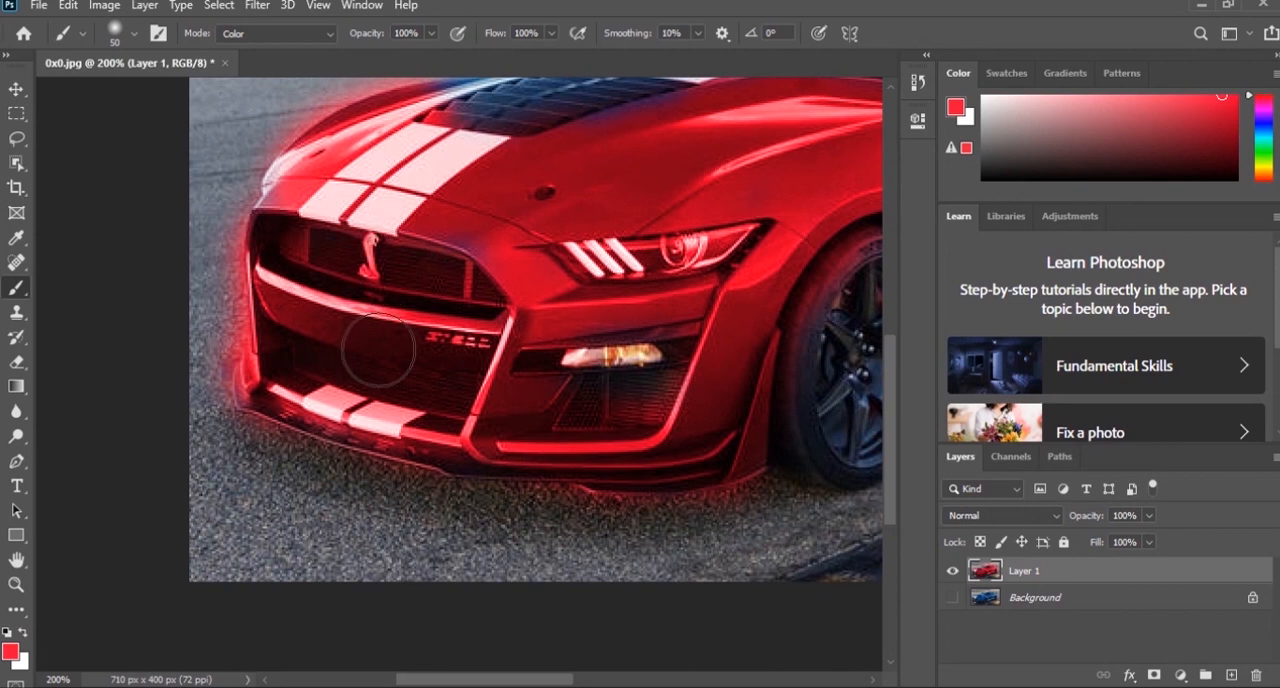
pyautogui.moveTo(550, 227); pyautogui.dragTo(528, 333)
pyautogui.moveTo(557, 200)
pyautogui.mouseDown()
pyautogui.moveTo(438, 226)
pyautogui.moveTo(380, 218)
pyautogui.mouseUp()
pyautogui.moveTo(700, 194)
pyautogui.mouseDown()
pyautogui.moveTo(513, 291)
pyautogui.moveTo(483, 323)
pyautogui.mouseUp()
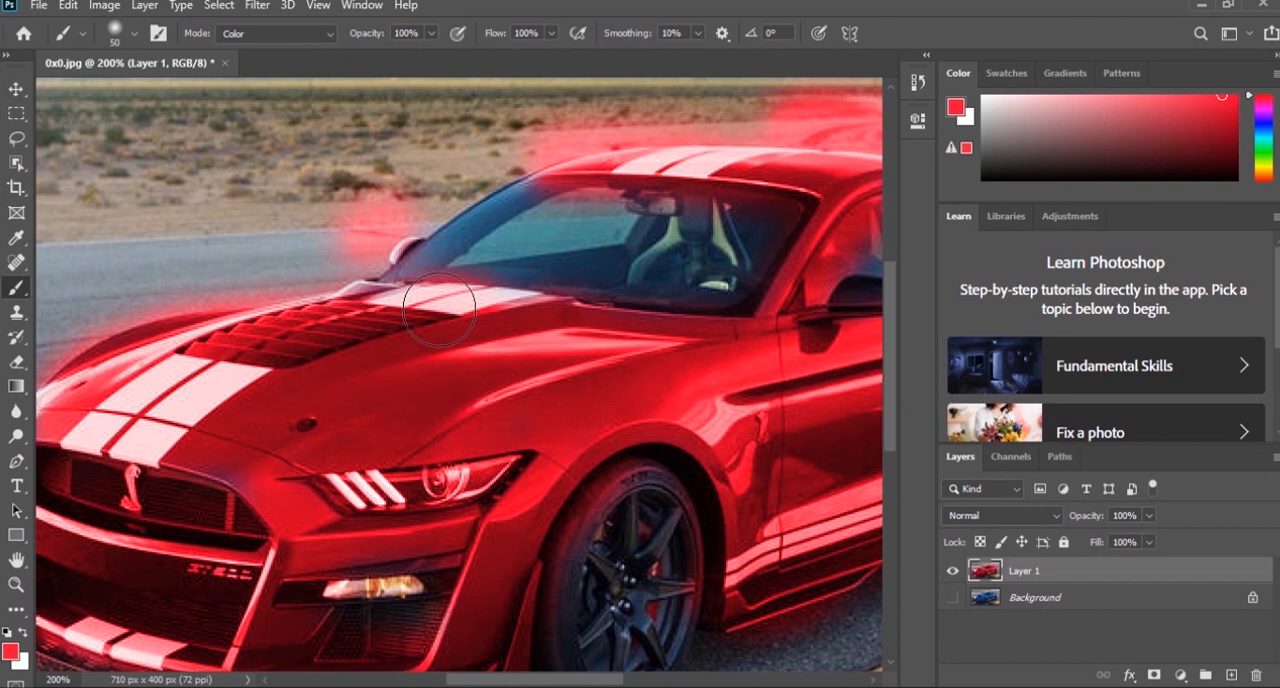
# - Remove the red spill around the far side mirror with the History Brush and soften its hardness to 43%
pyautogui.hotkey('ctrl', '-')
pyautogui.hotkey('ctrl', '-')
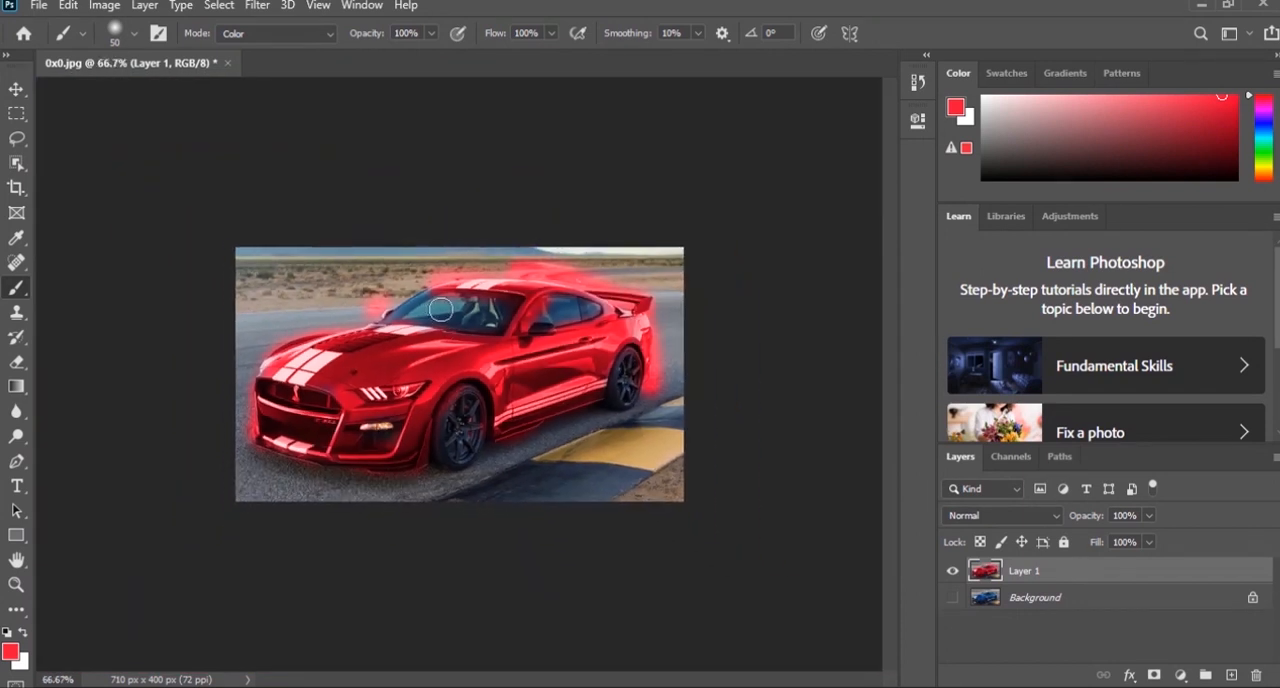
pyautogui.hotkey('ctrl', '+')
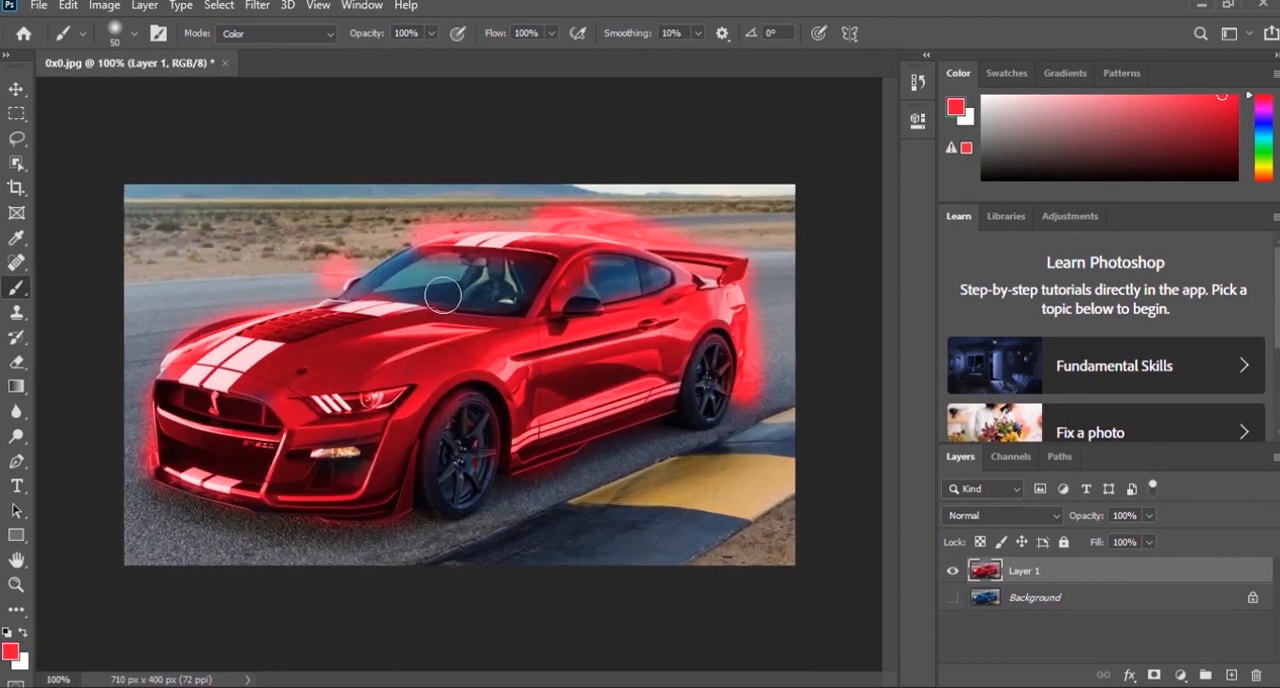
pyautogui.click(17, 337)
pyautogui.moveTo(319, 240); pyautogui.dragTo(315, 253)
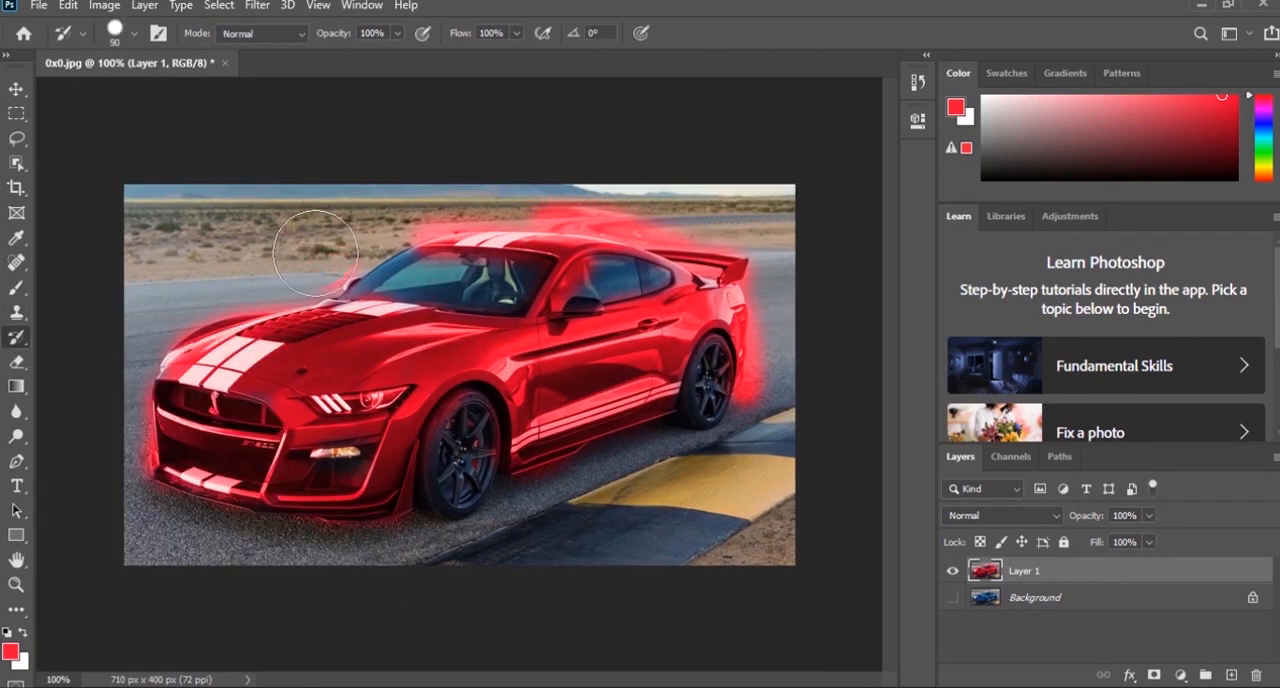
pyautogui.rightClick(323, 238)
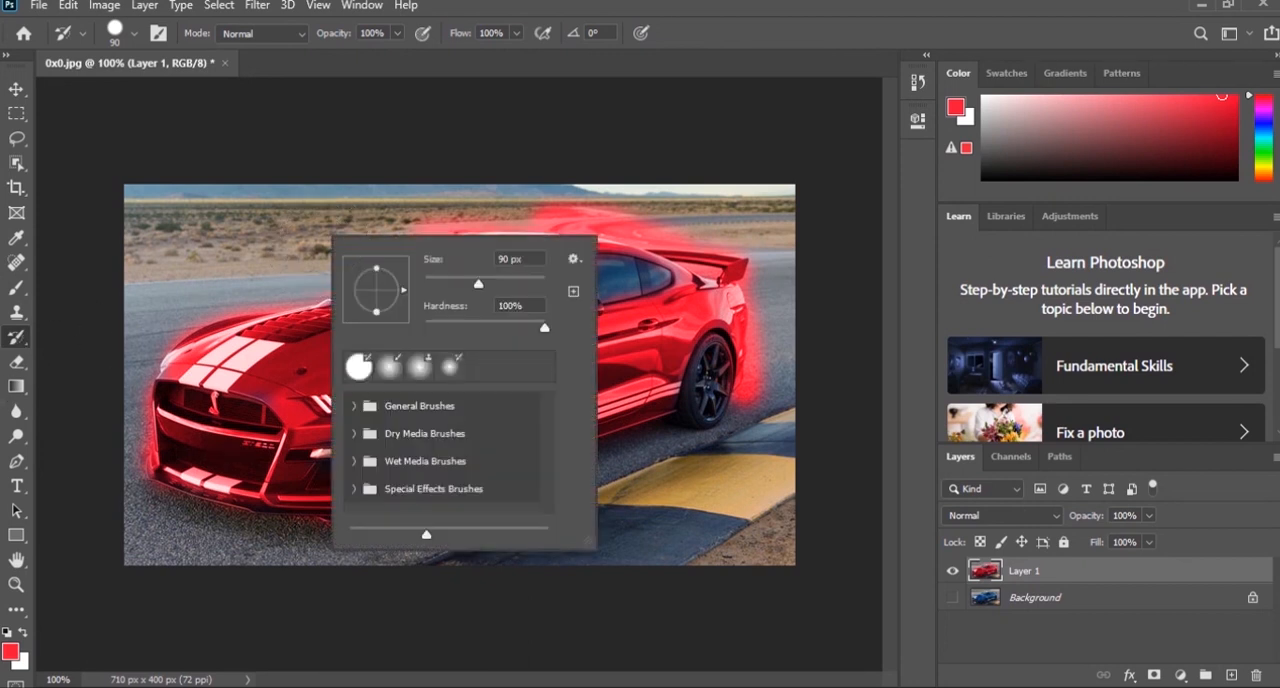
pyautogui.press('Return')
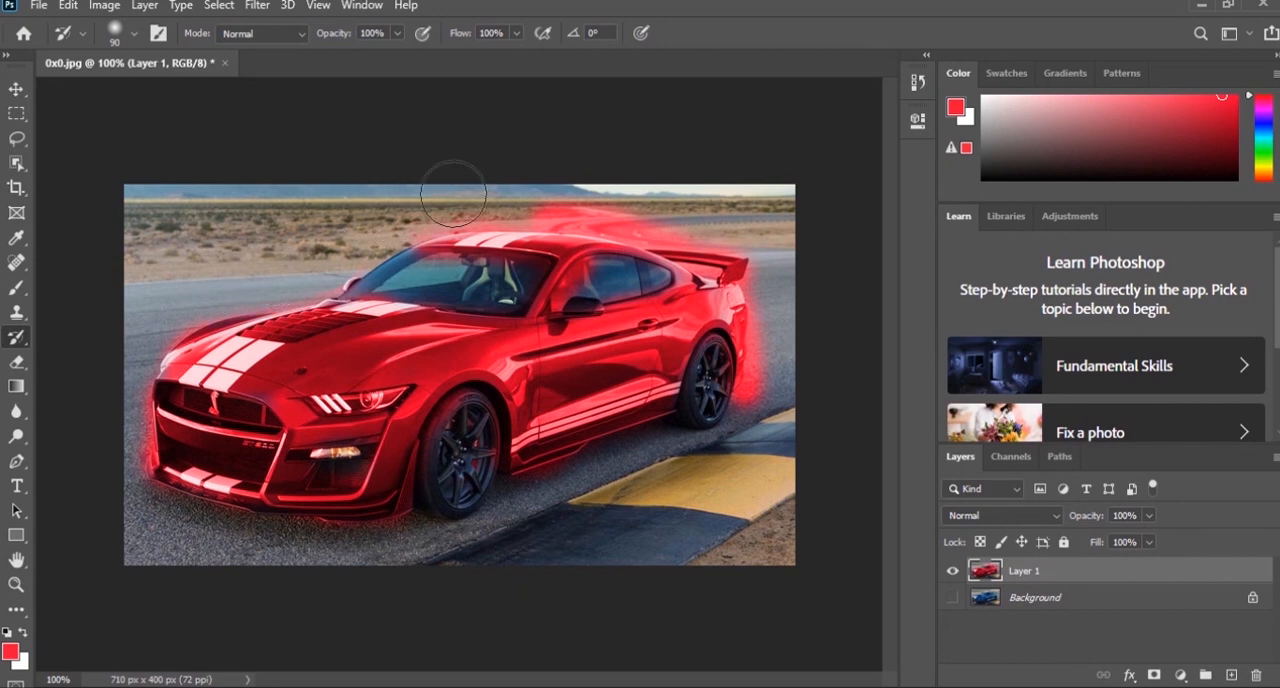
# - Reduce the History Brush to 25 px and restore the original background above the rear roofline and spoiler
pyautogui.hotkey('ctrl', '+')
pyautogui.press('space')
pyautogui.moveTo(736, 164); pyautogui.dragTo(546, 274)
pyautogui.moveTo(540, 170)
pyautogui.mouseDown()
pyautogui.moveTo(501, 152)
pyautogui.moveTo(486, 130)
pyautogui.moveTo(654, 146)
pyautogui.moveTo(500, 126)
pyautogui.mouseUp()
pyautogui.rightClick(500, 126)
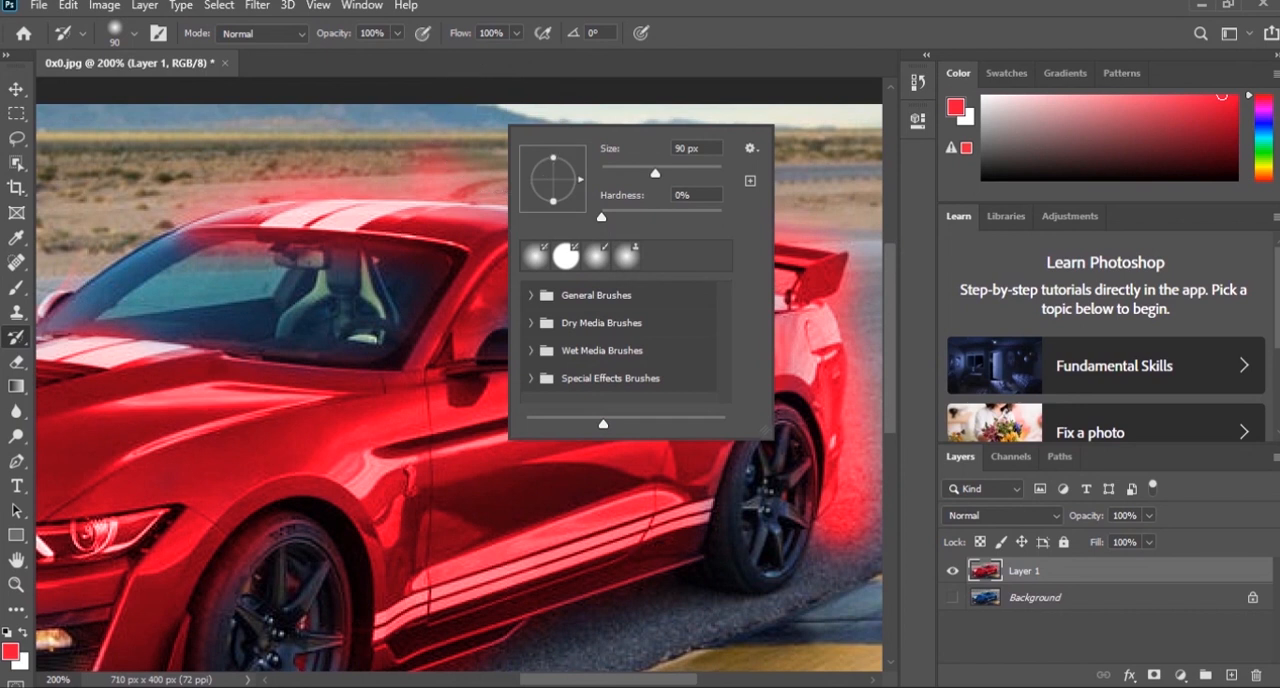
pyautogui.click(491, 88)
pyautogui.press('[')
pyautogui.press('[')
pyautogui.press('[')
pyautogui.press('[')
pyautogui.press('[')
pyautogui.press('[')
pyautogui.press('[')
pyautogui.press('[')
pyautogui.press('[')
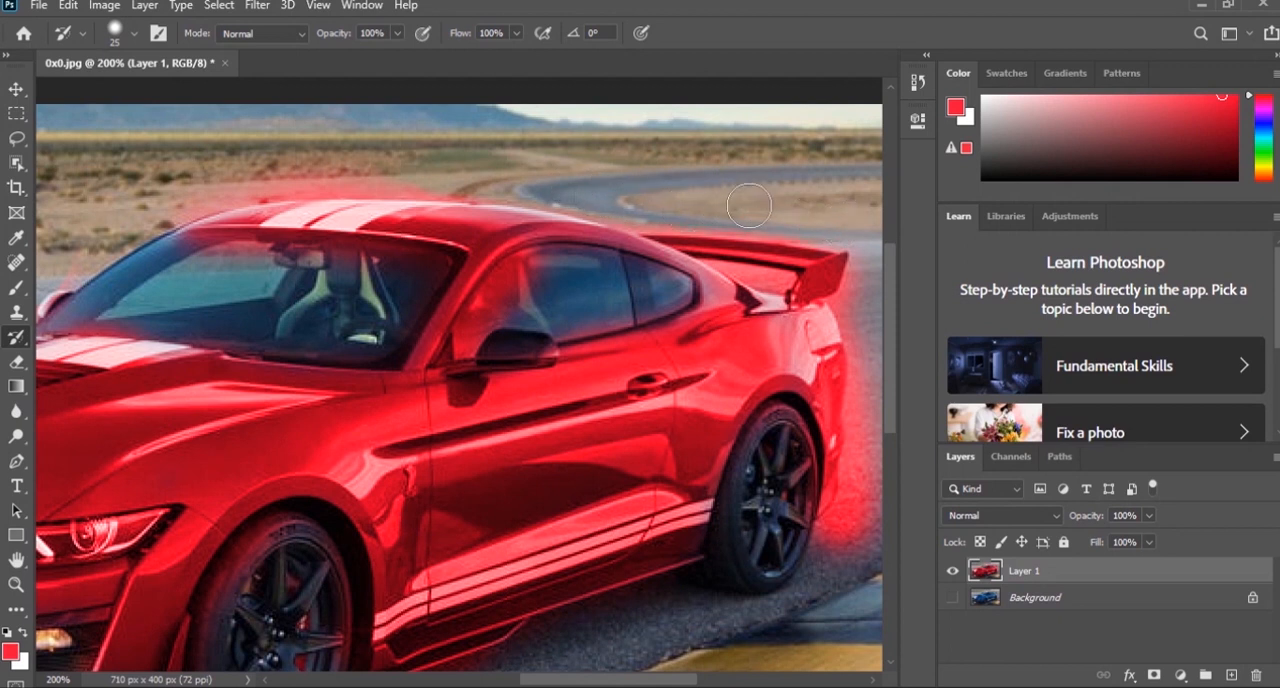
# - Restore the original colors of the road behind the rear bumper and of the rear wheel
pyautogui.moveTo(756, 222); pyautogui.dragTo(617, 154)
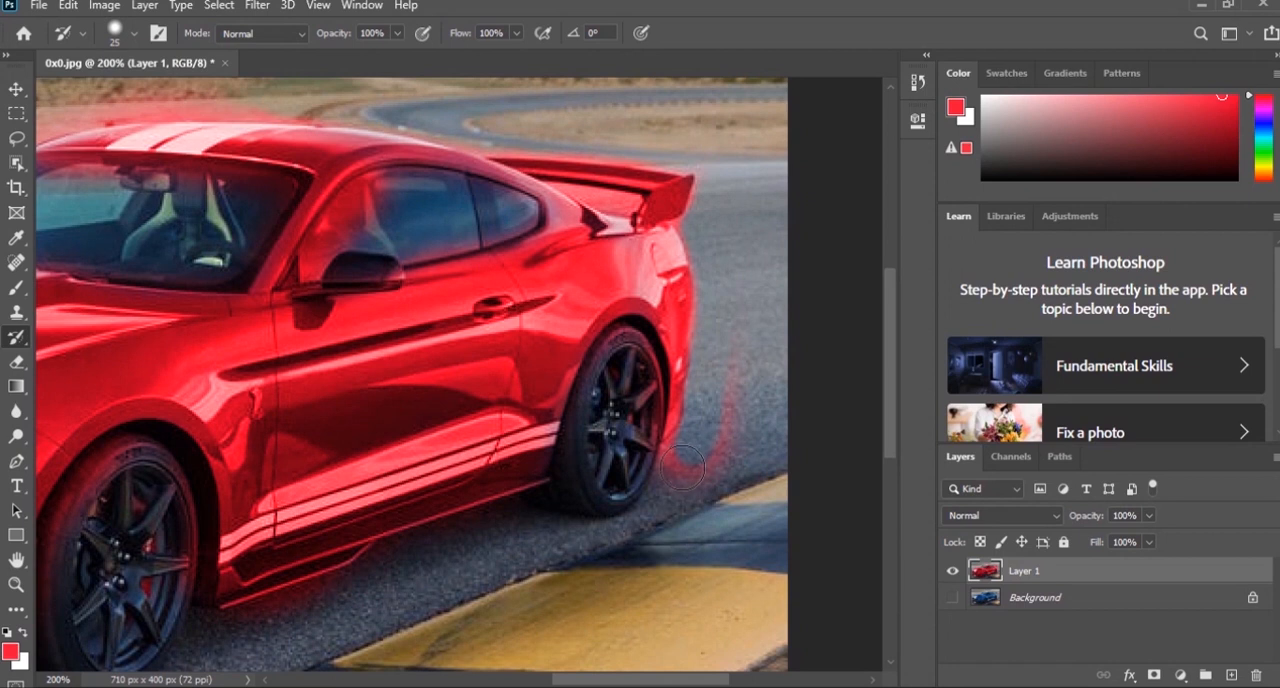
pyautogui.moveTo(671, 465)
pyautogui.mouseDown()
pyautogui.moveTo(724, 445)
pyautogui.moveTo(741, 398)
pyautogui.moveTo(700, 490)
pyautogui.moveTo(757, 295)
pyautogui.mouseUp()
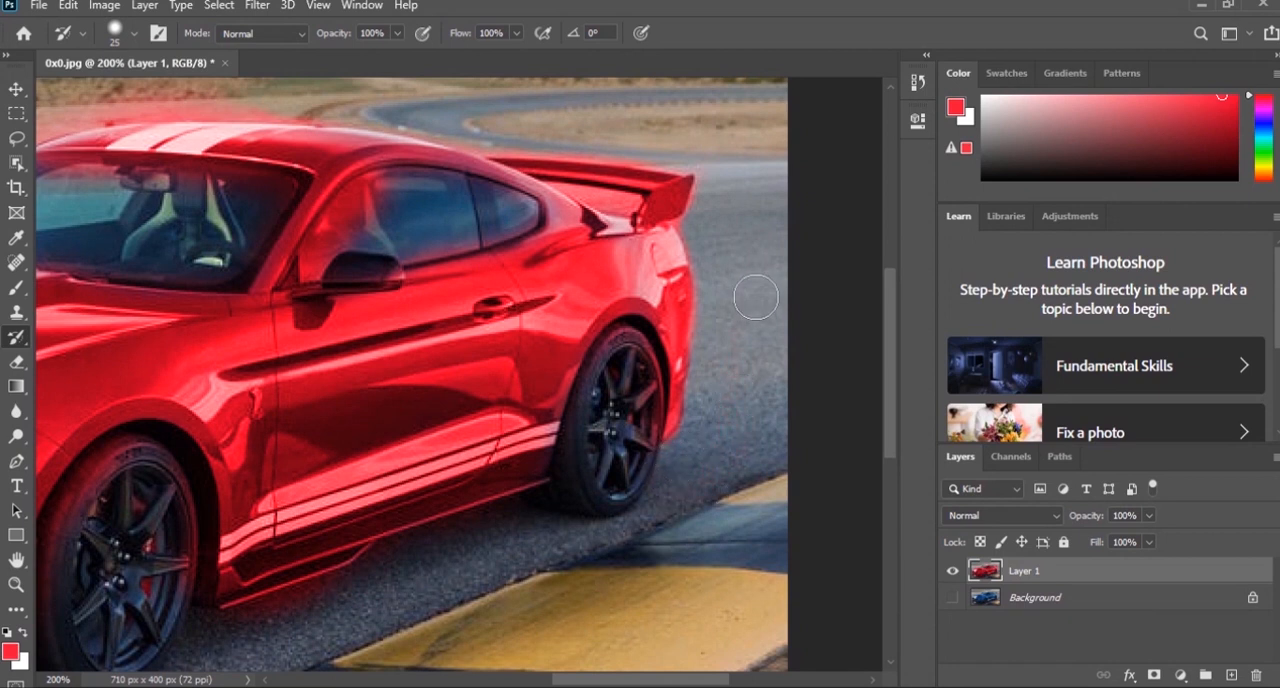
pyautogui.moveTo(613, 357)
pyautogui.mouseDown()
pyautogui.moveTo(635, 360)
pyautogui.moveTo(643, 423)
pyautogui.moveTo(618, 466)
pyautogui.moveTo(748, 281)
pyautogui.mouseUp()
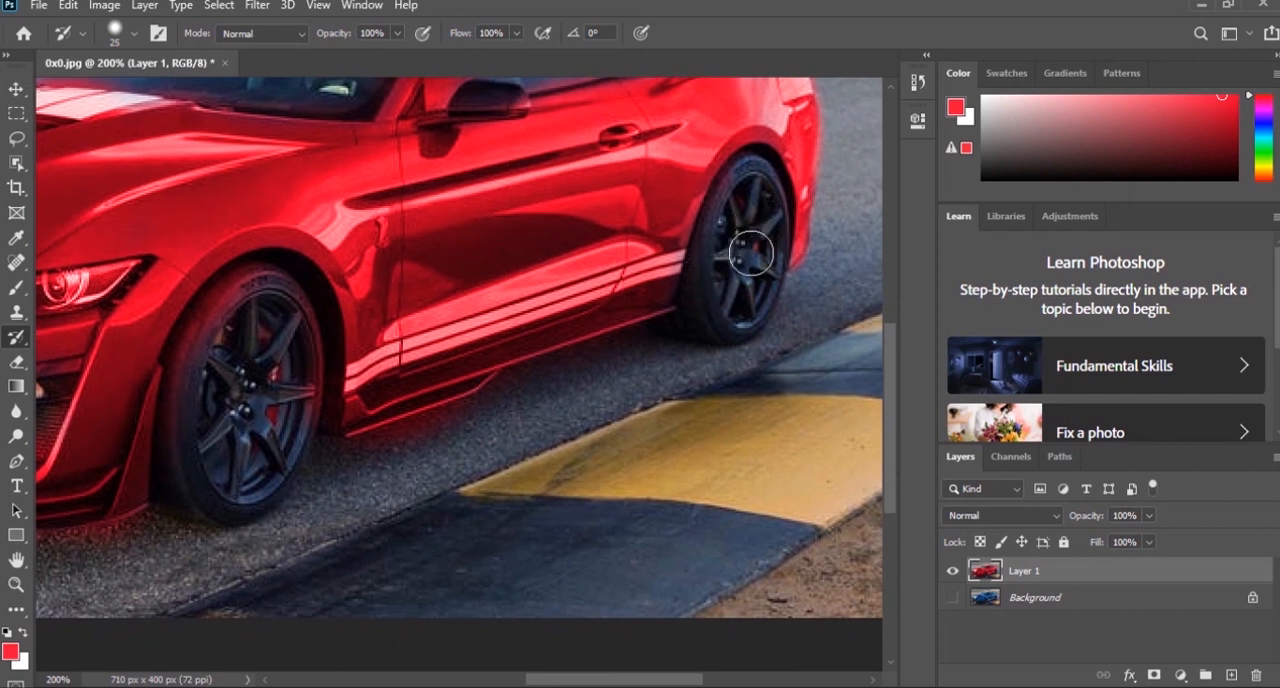
# - Remove the red spill from the road below the side skirt and from the front wheel
pyautogui.moveTo(440, 305); pyautogui.dragTo(522, 147)
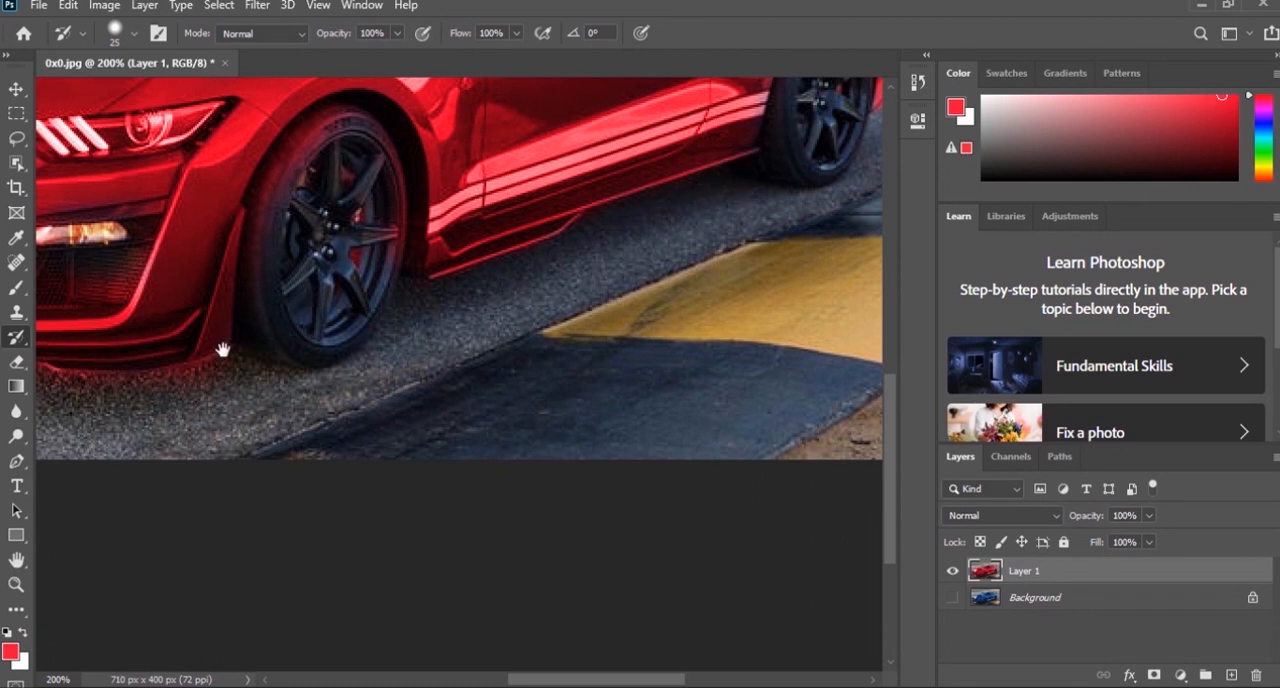
pyautogui.moveTo(220, 351); pyautogui.dragTo(466, 309)
pyautogui.moveTo(547, 191)
pyautogui.mouseDown()
pyautogui.moveTo(529, 258)
pyautogui.moveTo(510, 204)
pyautogui.moveTo(557, 149)
pyautogui.moveTo(600, 200)
pyautogui.moveTo(609, 286)
pyautogui.moveTo(610, 251)
pyautogui.mouseUp()
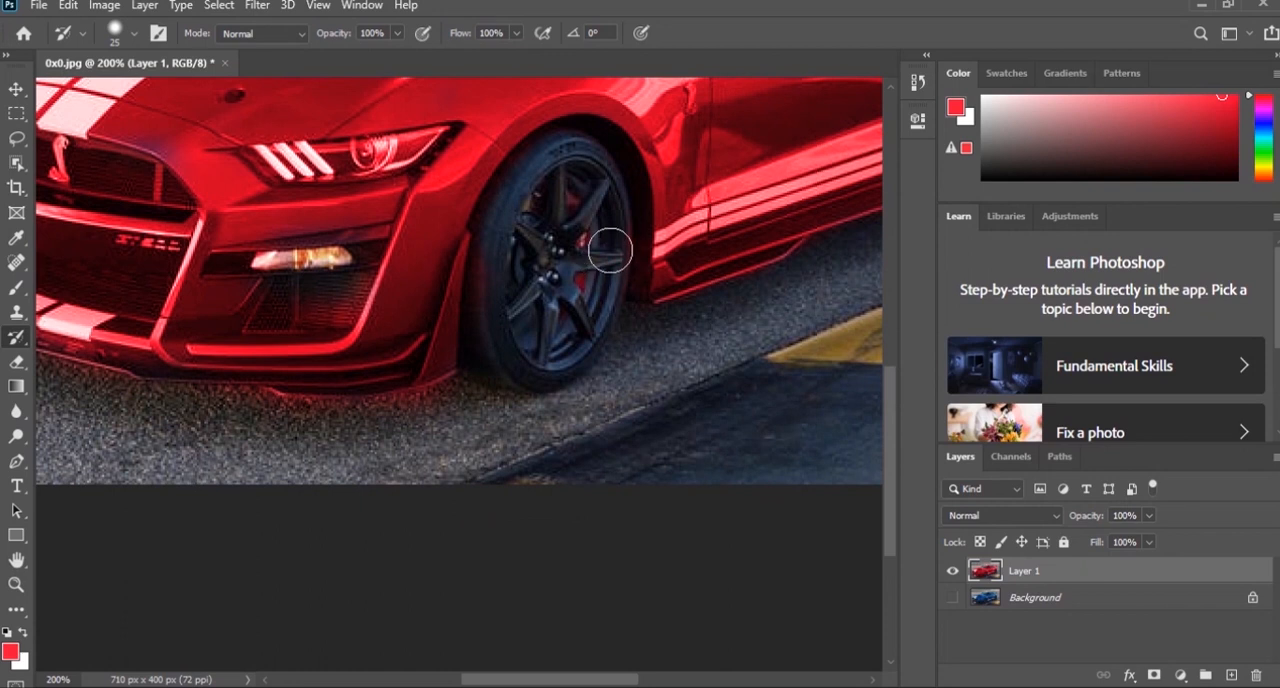
# - Restore the original asphalt beneath the front bumper and along the outer edge of the grille and hood
pyautogui.moveTo(339, 361); pyautogui.dragTo(452, 244)
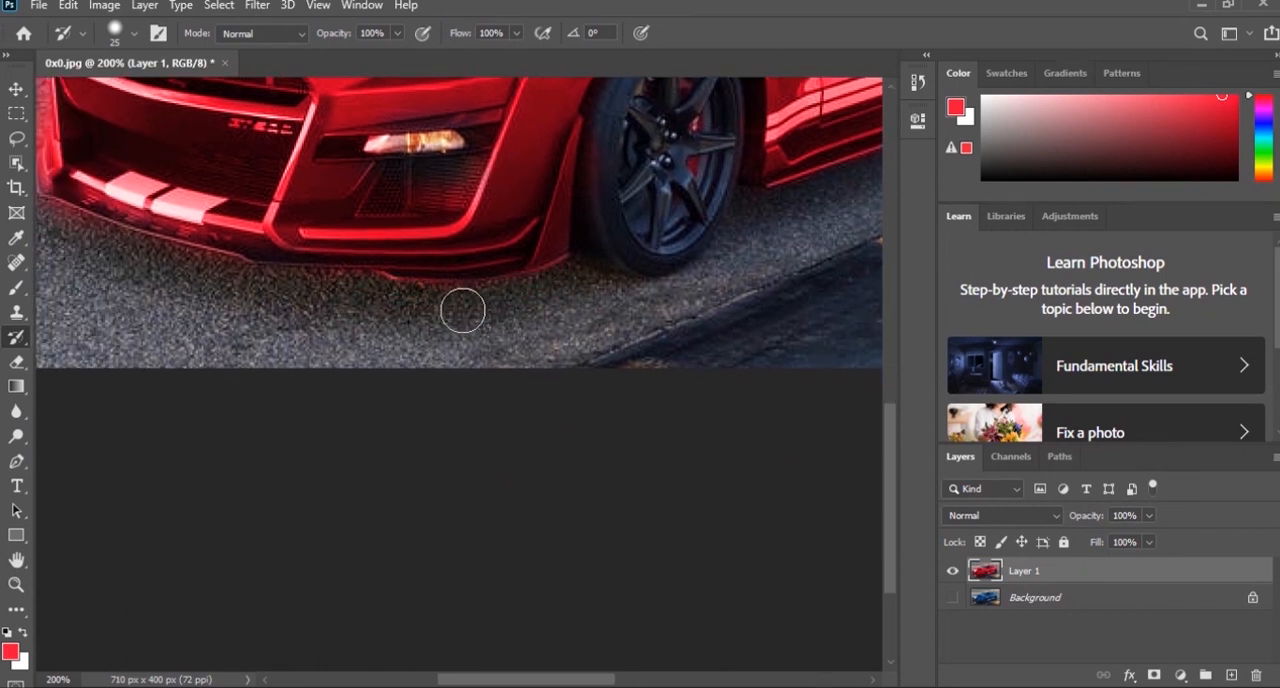
pyautogui.moveTo(229, 371); pyautogui.dragTo(429, 374)
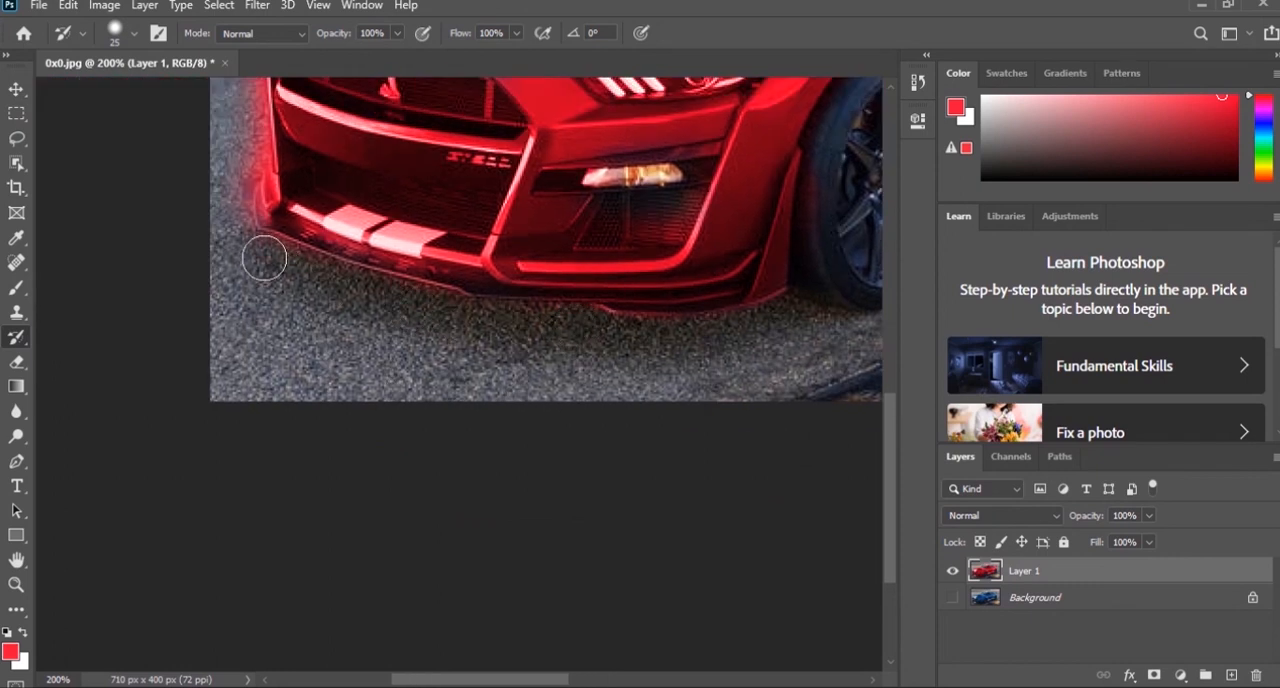
pyautogui.moveTo(216, 264); pyautogui.dragTo(346, 471)
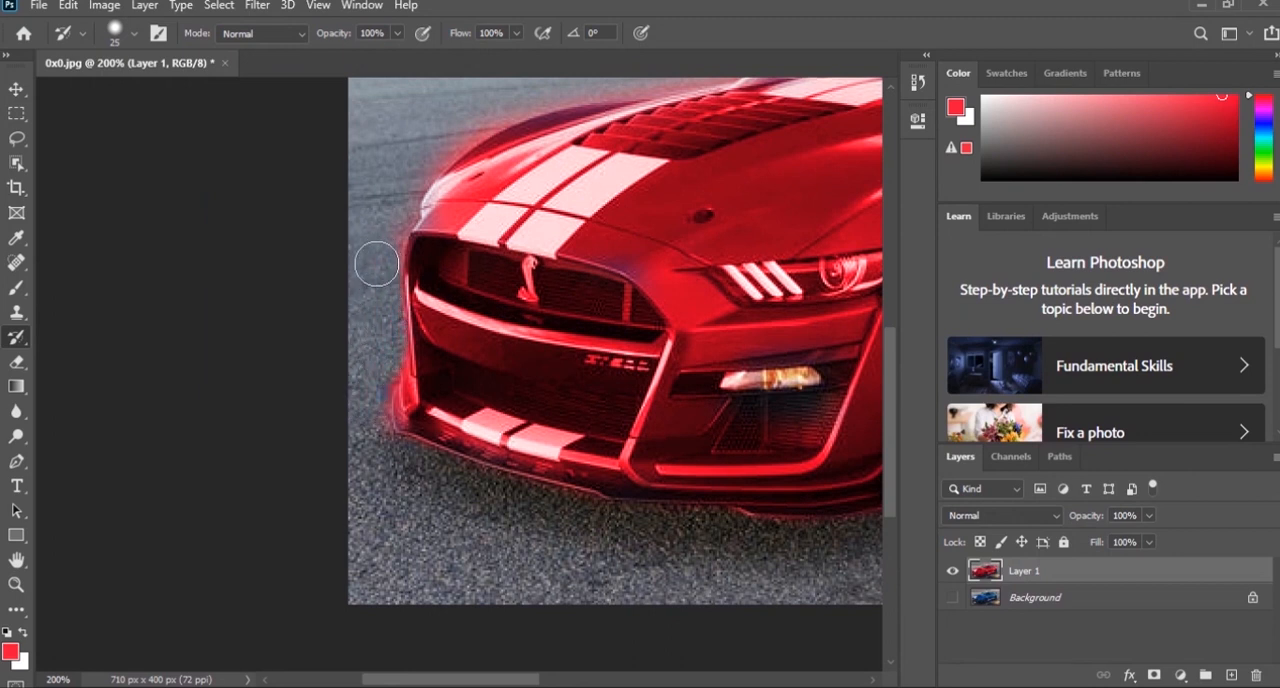
pyautogui.moveTo(366, 266); pyautogui.dragTo(338, 392)
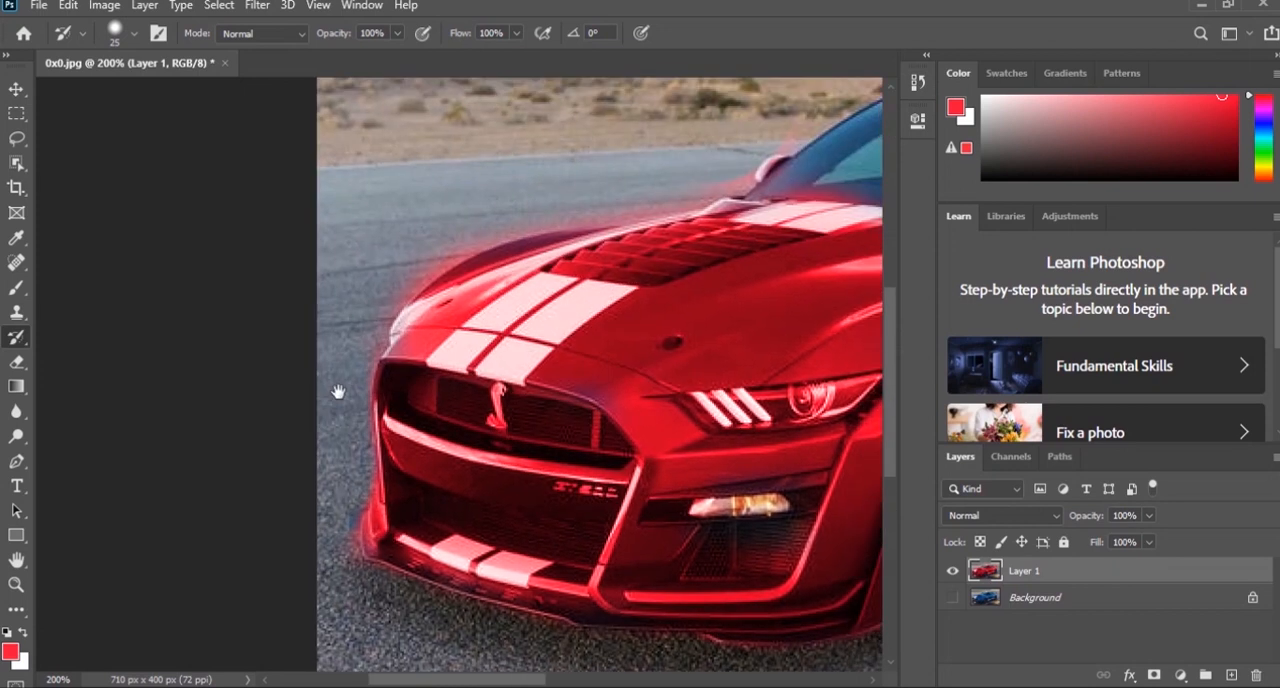
pyautogui.moveTo(389, 277)
pyautogui.mouseDown()
pyautogui.moveTo(435, 251)
pyautogui.moveTo(330, 335)
pyautogui.mouseUp()
pyautogui.moveTo(403, 316)
pyautogui.mouseDown()
pyautogui.moveTo(564, 289)
pyautogui.moveTo(601, 235)
pyautogui.moveTo(639, 240)
pyautogui.mouseUp()
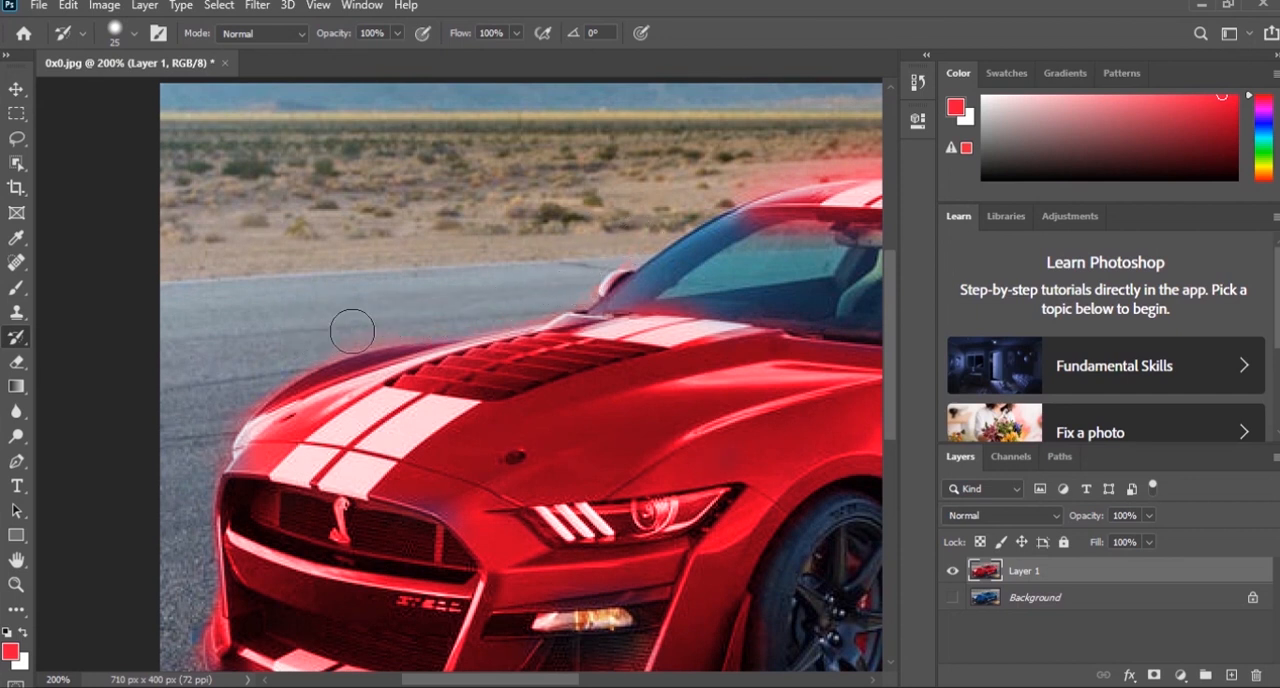
# - Remove the red spill from the desert background above the roof and from the windshield
pyautogui.moveTo(594, 246); pyautogui.dragTo(206, 306)
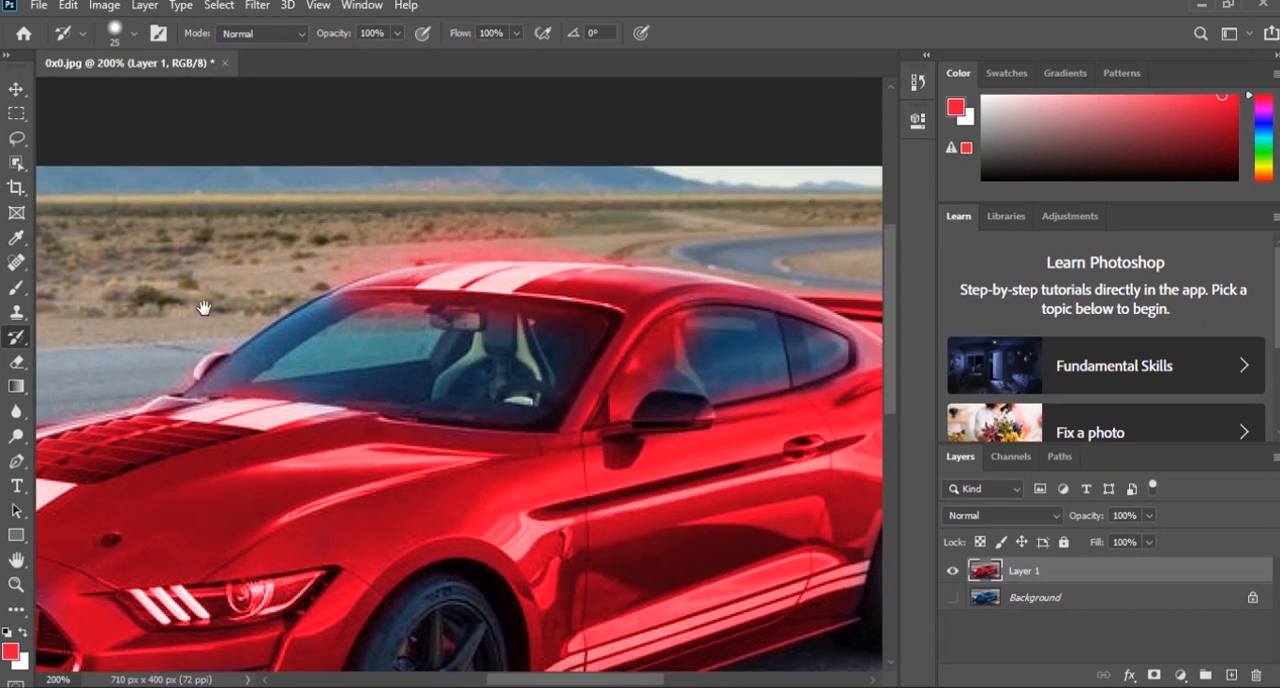
pyautogui.moveTo(325, 265)
pyautogui.mouseDown()
pyautogui.moveTo(450, 234)
pyautogui.moveTo(660, 241)
pyautogui.moveTo(551, 237)
pyautogui.moveTo(612, 238)
pyautogui.mouseUp()
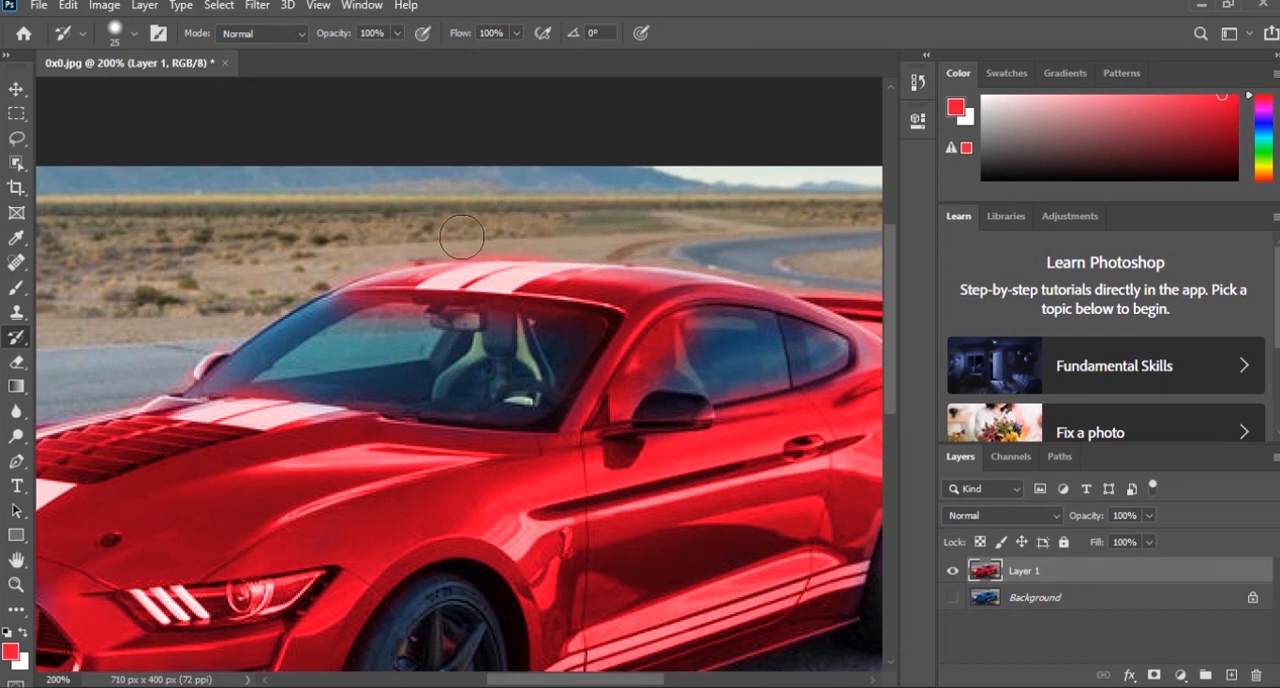
pyautogui.moveTo(352, 356)
pyautogui.mouseDown()
pyautogui.moveTo(352, 318)
pyautogui.moveTo(376, 314)
pyautogui.moveTo(560, 329)
pyautogui.mouseUp()
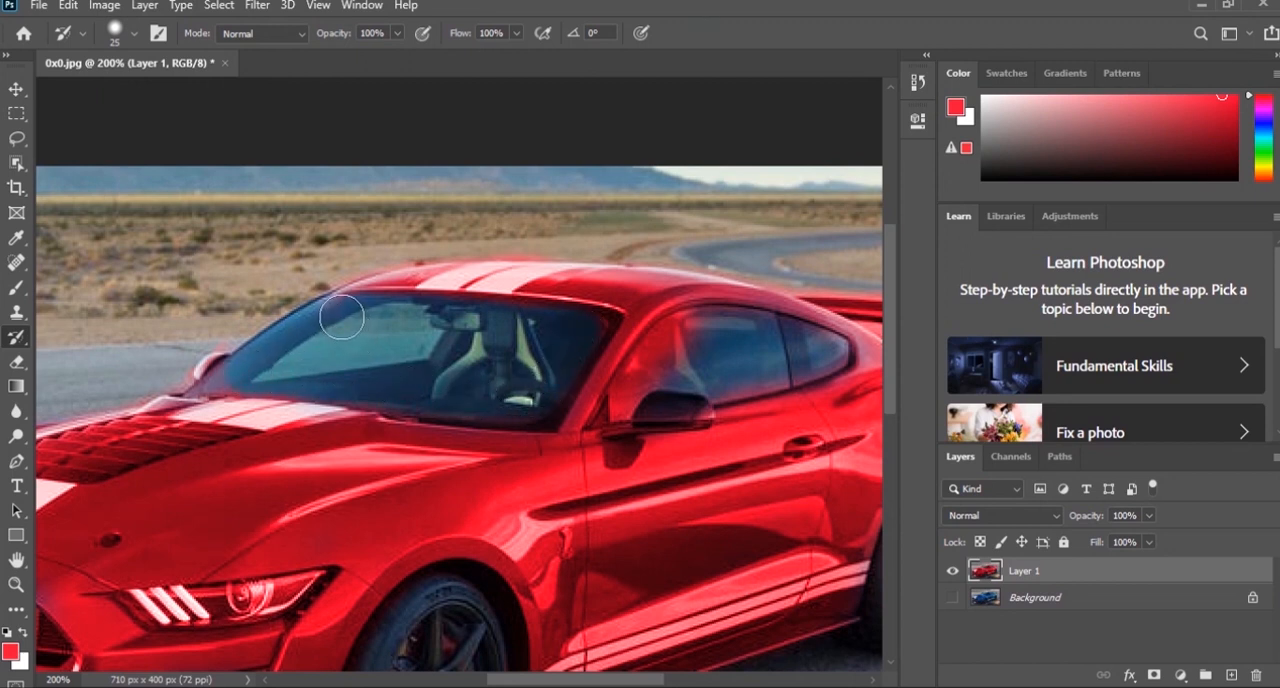
# - Reduce the History Brush to 9 px and restore the original color of the side window glass
pyautogui.press('[')
pyautogui.press('[')
pyautogui.press('[')
pyautogui.hotkey('ctrl', '-')
pyautogui.hotkey('ctrl', '-')
pyautogui.hotkey('ctrl', '+')
pyautogui.hotkey('ctrl', '+')
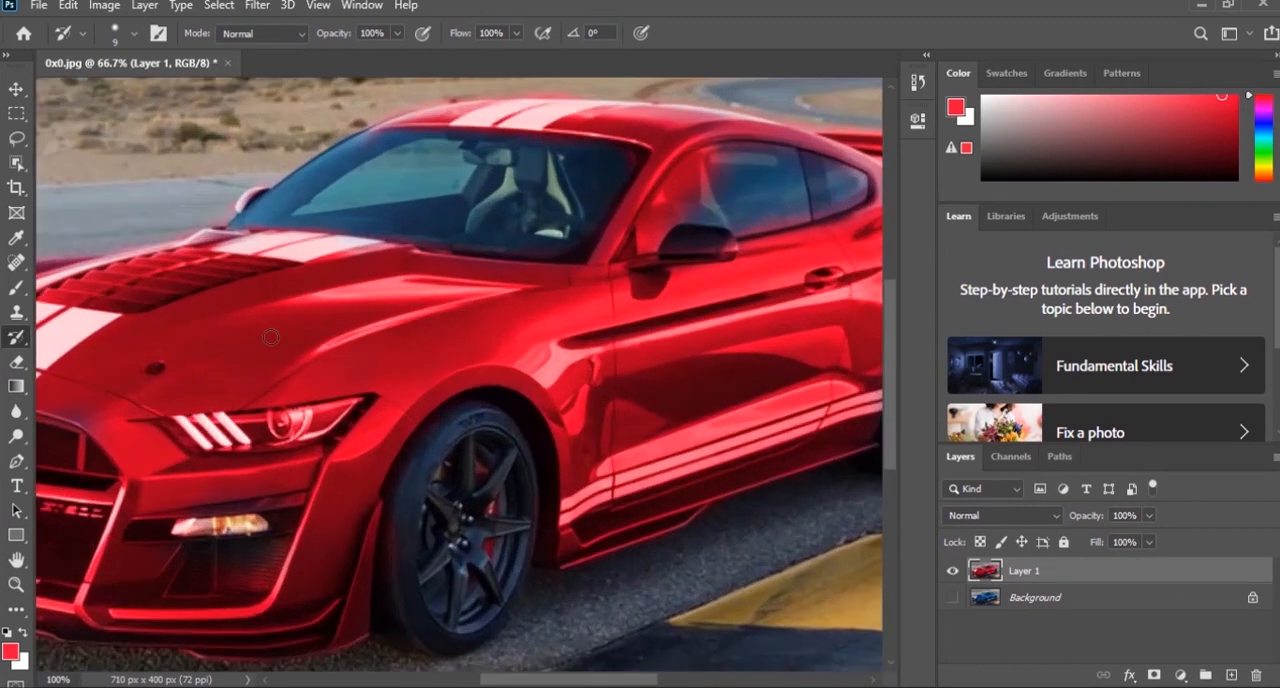
pyautogui.moveTo(735, 190); pyautogui.dragTo(711, 190)
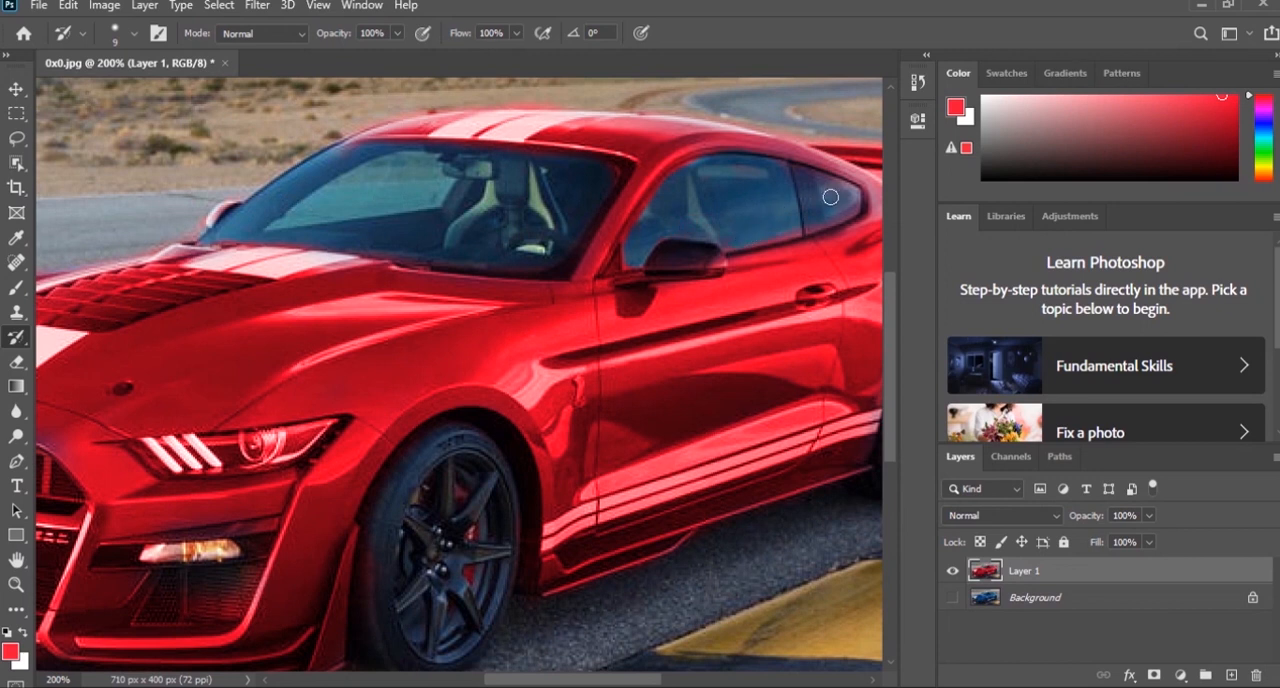
# - Switch back to the Color-mode Brush and set the foreground color to black (000000)
pyautogui.moveTo(452, 239); pyautogui.dragTo(561, 168)
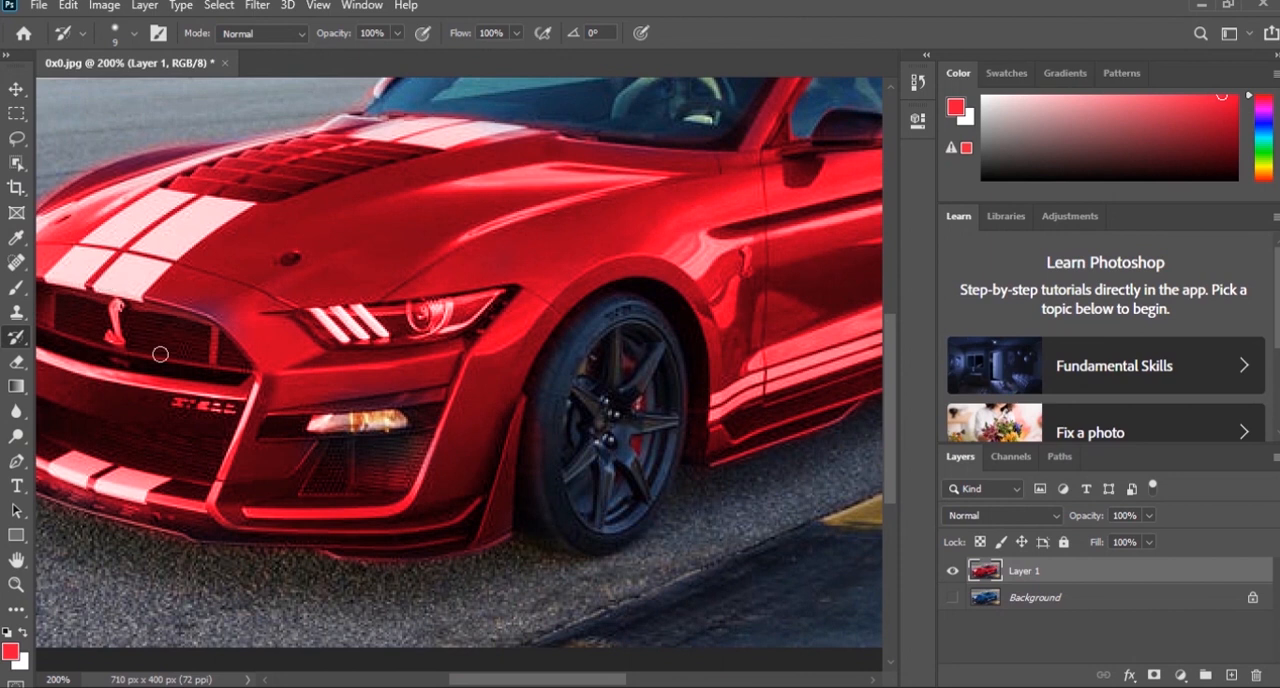
pyautogui.moveTo(238, 343); pyautogui.dragTo(243, 422)
pyautogui.moveTo(688, 222); pyautogui.dragTo(592, 290)
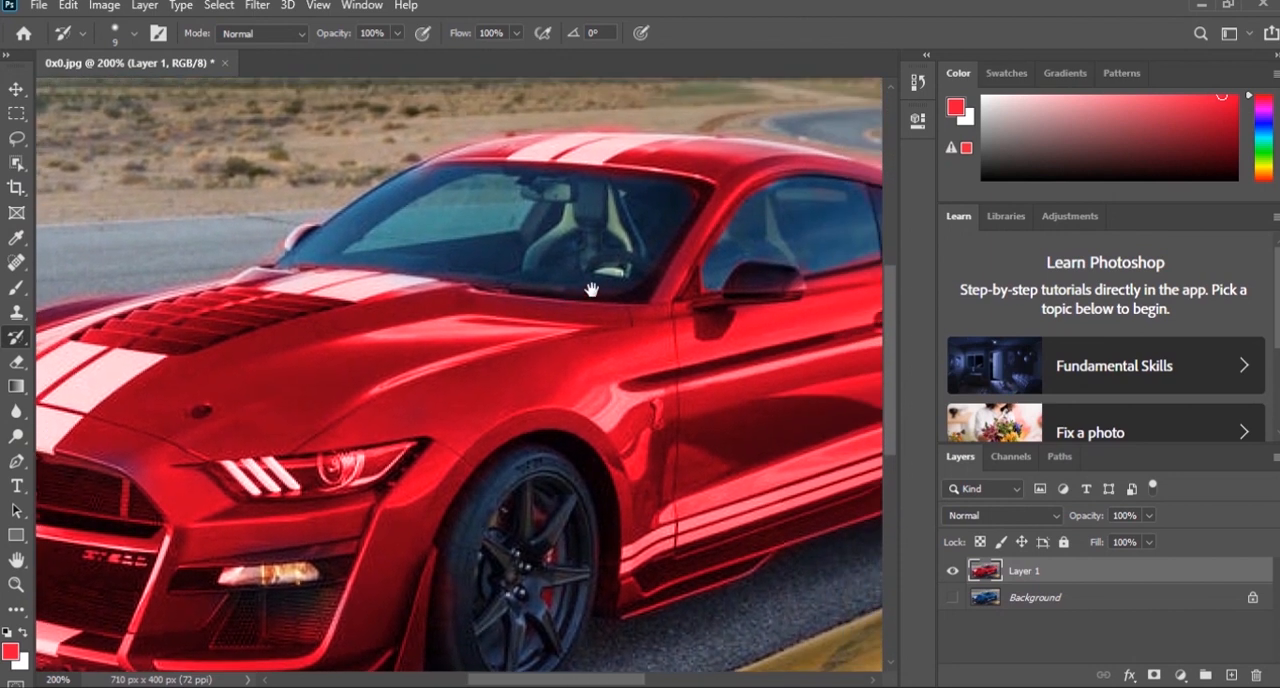
pyautogui.click(15, 292)
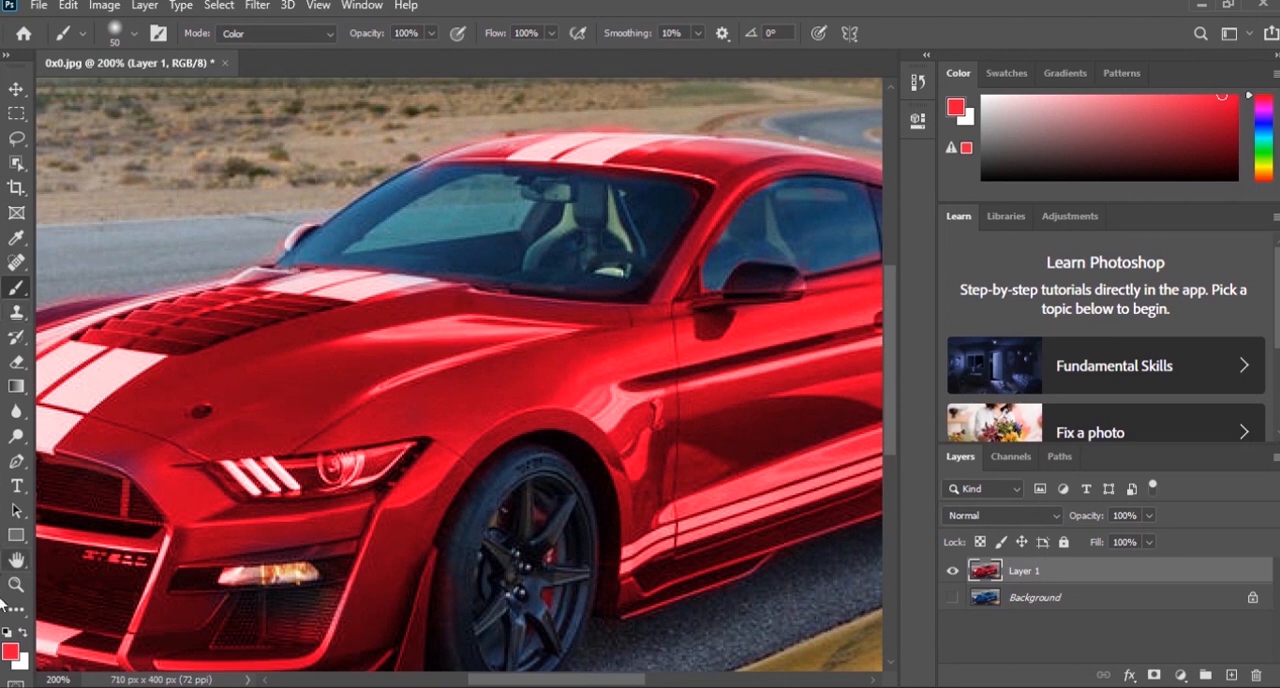
pyautogui.click(10, 652)
pyautogui.write('8c8c8c')
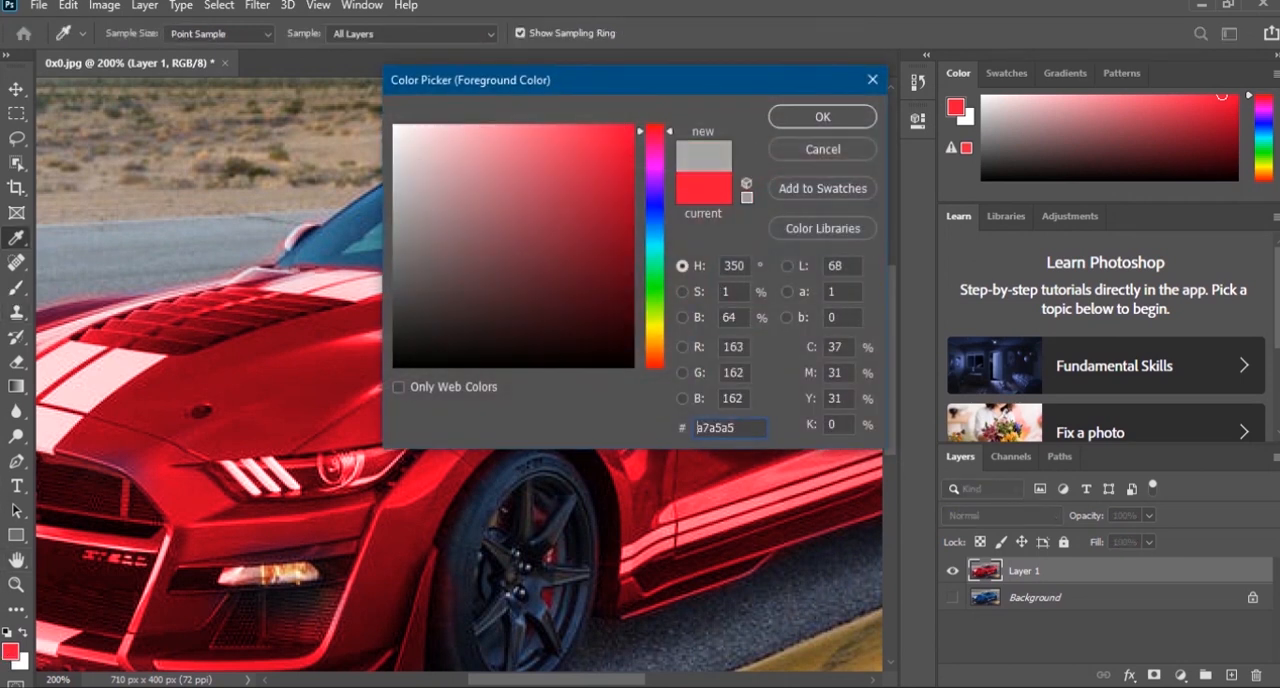
pyautogui.write('000000')
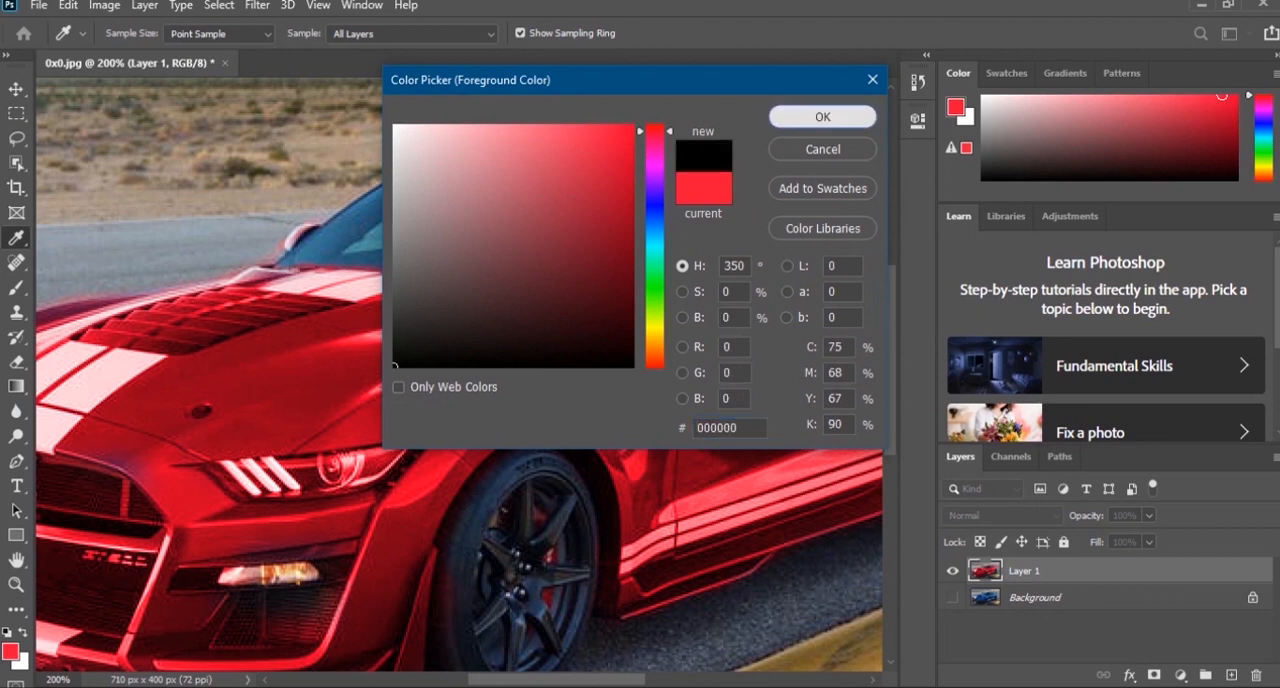
pyautogui.press('Return')
# - Paint black over the windshield to neutralize its blue tint, reducing the brush to 20 px and 8 px for the edges
pyautogui.press('b')
pyautogui.moveTo(539, 203)
pyautogui.mouseDown()
pyautogui.moveTo(633, 204)
pyautogui.moveTo(603, 205)
pyautogui.moveTo(622, 215)
pyautogui.moveTo(663, 201)
pyautogui.moveTo(607, 269)
pyautogui.moveTo(380, 240)
pyautogui.moveTo(402, 202)
pyautogui.moveTo(443, 184)
pyautogui.moveTo(380, 212)
pyautogui.moveTo(416, 192)
pyautogui.moveTo(544, 182)
pyautogui.moveTo(586, 192)
pyautogui.moveTo(386, 220)
pyautogui.moveTo(319, 244)
pyautogui.moveTo(407, 193)
pyautogui.mouseUp()
pyautogui.press('[')
pyautogui.press('[')
pyautogui.press('[')
pyautogui.press('[')
pyautogui.press('[')
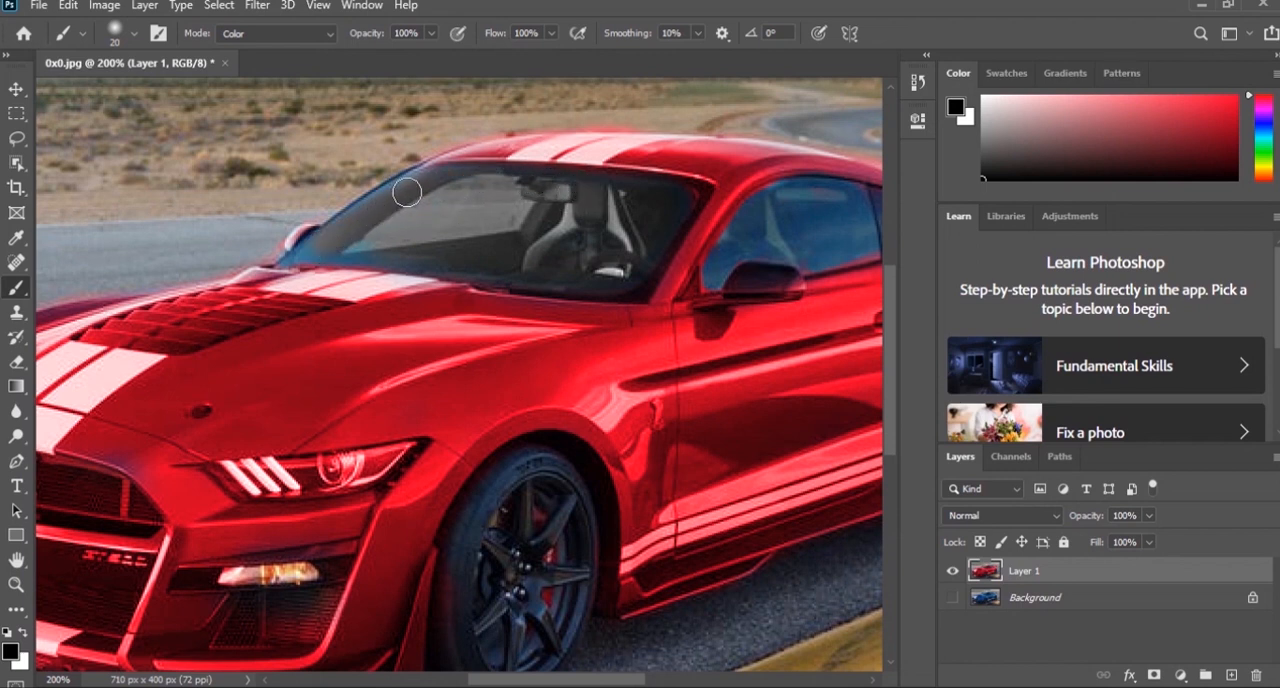
pyautogui.press('[')
pyautogui.press('[')
pyautogui.press('[')
pyautogui.press('[')
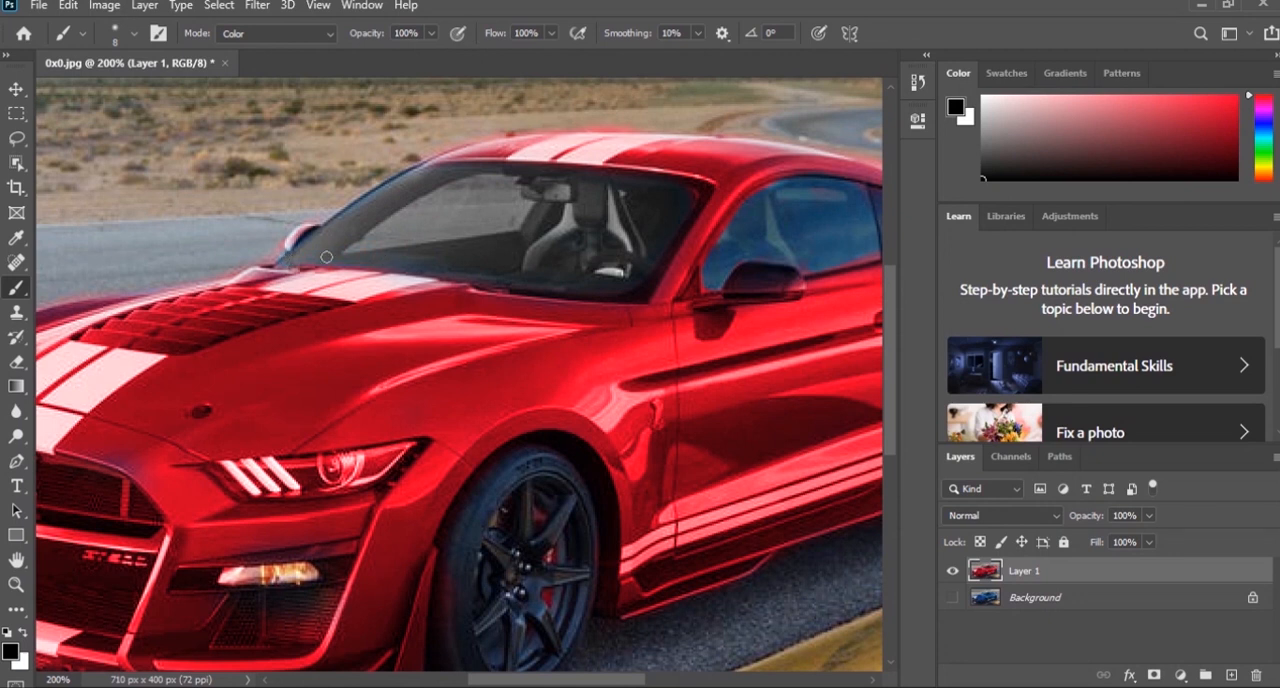
# - Neutralize the blue tint of the side windows with the black Color-mode brush, adjusting its size to the glass
pyautogui.moveTo(679, 217); pyautogui.dragTo(497, 189)
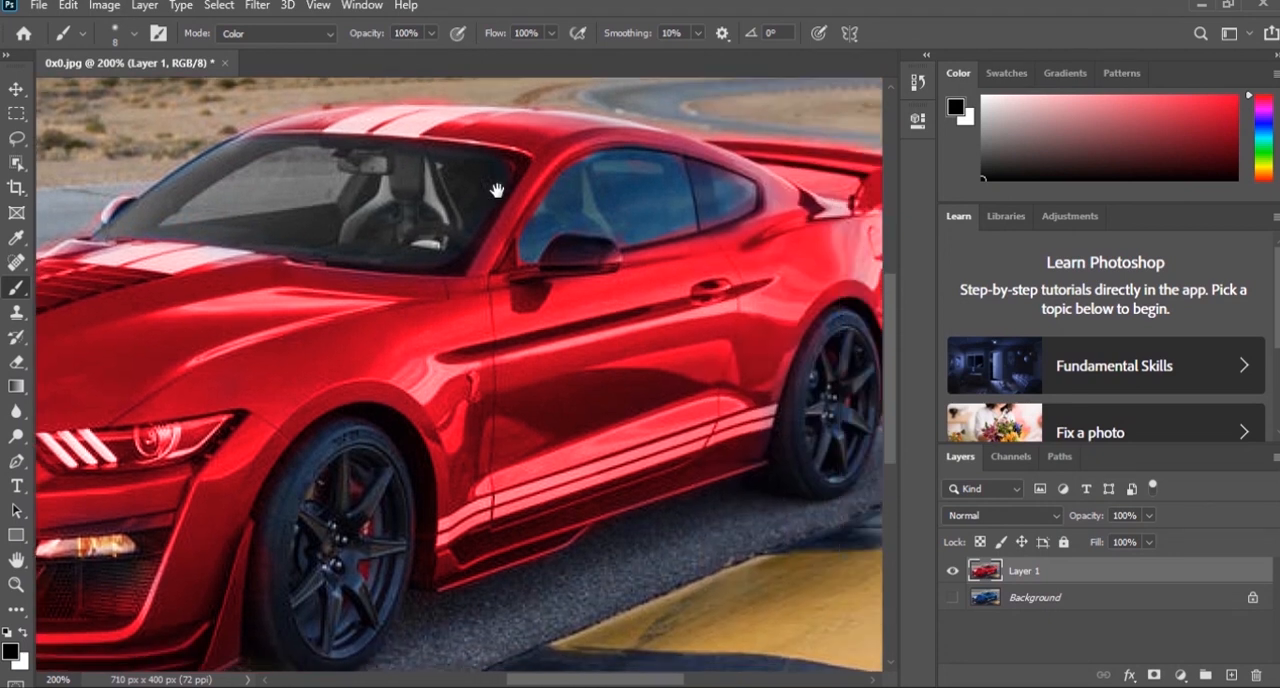
pyautogui.press(']')
pyautogui.press(']')
pyautogui.press(']')
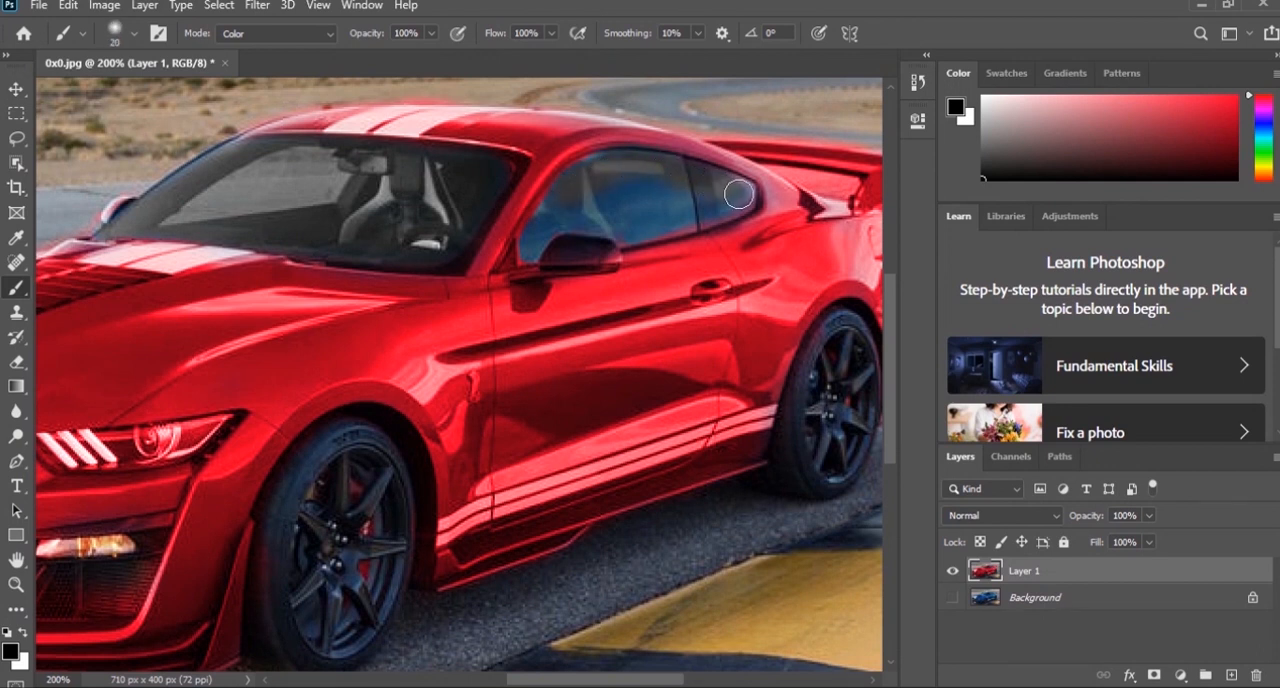
pyautogui.moveTo(652, 219)
pyautogui.mouseDown()
pyautogui.moveTo(680, 201)
pyautogui.moveTo(599, 212)
pyautogui.moveTo(645, 185)
pyautogui.moveTo(555, 216)
pyautogui.moveTo(534, 242)
pyautogui.moveTo(568, 214)
pyautogui.moveTo(628, 225)
pyautogui.mouseUp()
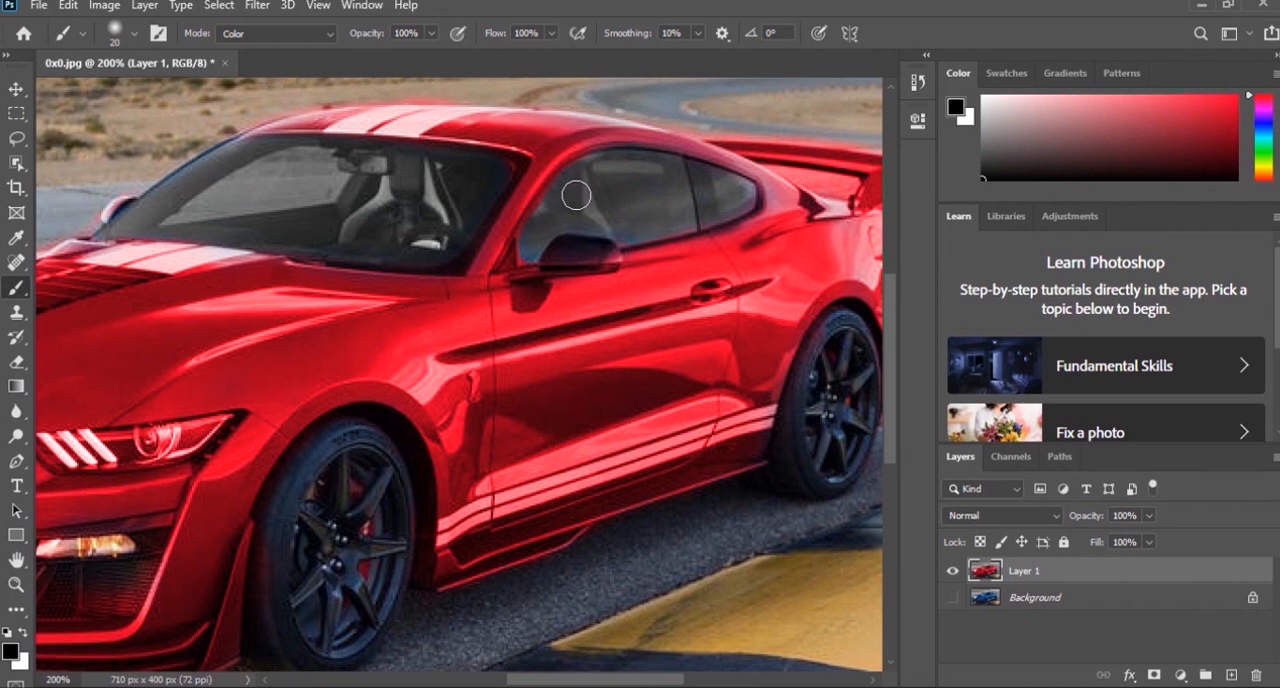
pyautogui.press('[')
# - Enlarge the brush from 20 to 35 px and paint the rear and front wheels neutral black, including the brake calipers
pyautogui.moveTo(777, 413); pyautogui.dragTo(661, 225)
pyautogui.press(']')
pyautogui.press(']')
pyautogui.press(']')
pyautogui.press(']')
pyautogui.press(']')
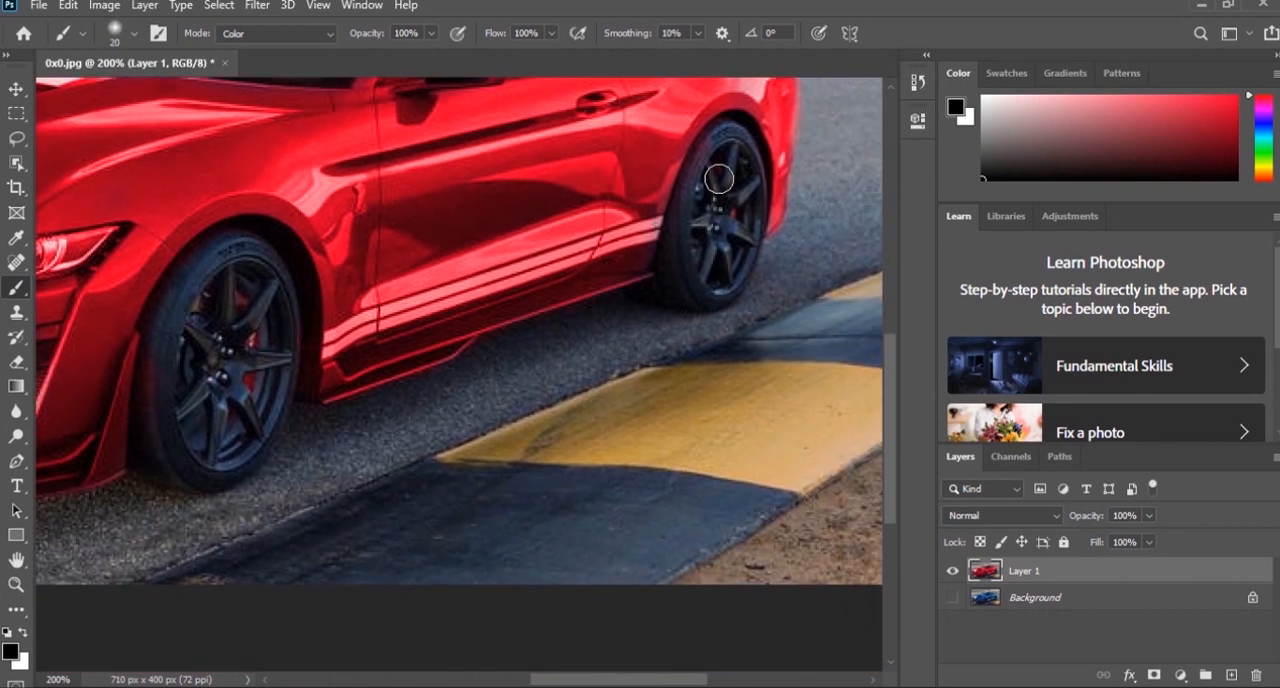
pyautogui.moveTo(724, 180)
pyautogui.mouseDown()
pyautogui.moveTo(730, 148)
pyautogui.moveTo(742, 205)
pyautogui.moveTo(720, 268)
pyautogui.moveTo(695, 271)
pyautogui.moveTo(708, 174)
pyautogui.moveTo(729, 147)
pyautogui.mouseUp()
pyautogui.moveTo(215, 385)
pyautogui.mouseDown()
pyautogui.moveTo(220, 301)
pyautogui.moveTo(190, 337)
pyautogui.moveTo(171, 405)
pyautogui.moveTo(166, 376)
pyautogui.moveTo(167, 425)
pyautogui.moveTo(184, 318)
pyautogui.moveTo(240, 257)
pyautogui.moveTo(267, 291)
pyautogui.moveTo(262, 370)
pyautogui.moveTo(225, 428)
pyautogui.moveTo(233, 394)
pyautogui.moveTo(206, 457)
pyautogui.moveTo(243, 442)
pyautogui.moveTo(191, 462)
pyautogui.mouseUp()
# - Remove the red tint from the headlight housing, reducing the brush to 4 px for the detail around the light strips
pyautogui.press('space')
pyautogui.moveTo(332, 392); pyautogui.dragTo(650, 358)
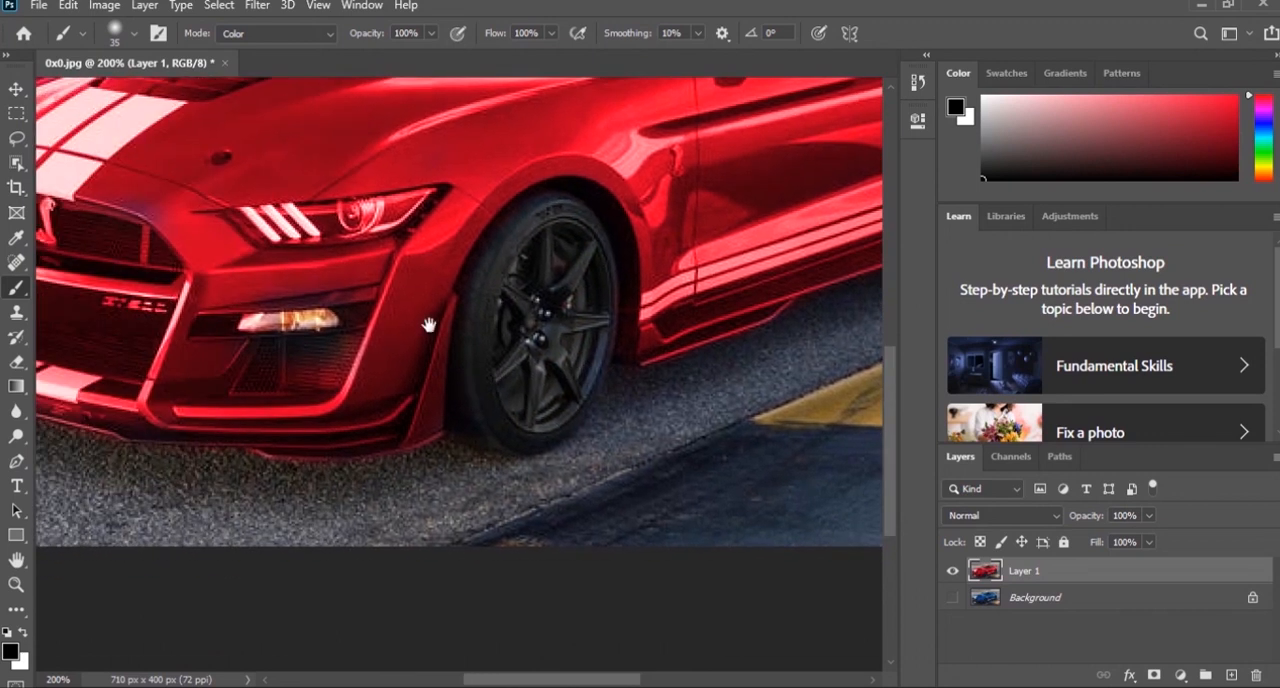
pyautogui.press('[')
pyautogui.press('[')
pyautogui.press('[')
pyautogui.press('[')
pyautogui.press('[')
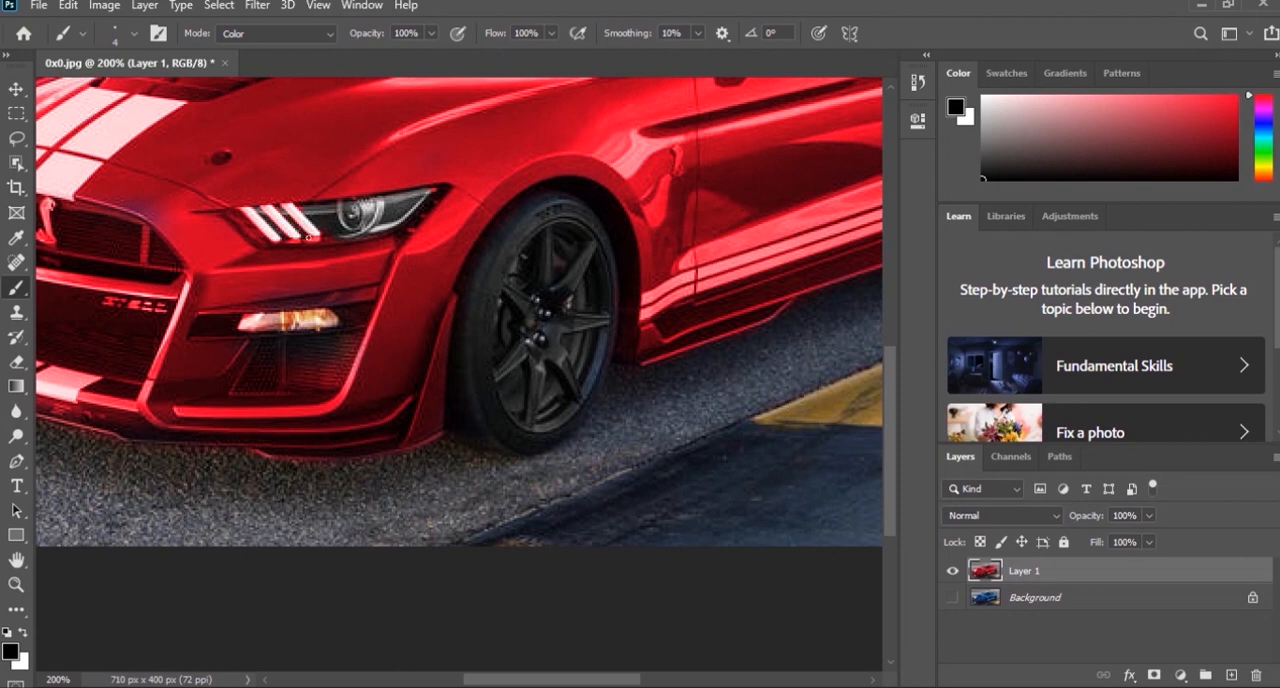
# - Neutralize the fog light and the mesh vent below it, starting with a 9 px brush
pyautogui.hscroll(-5, 408, 315)
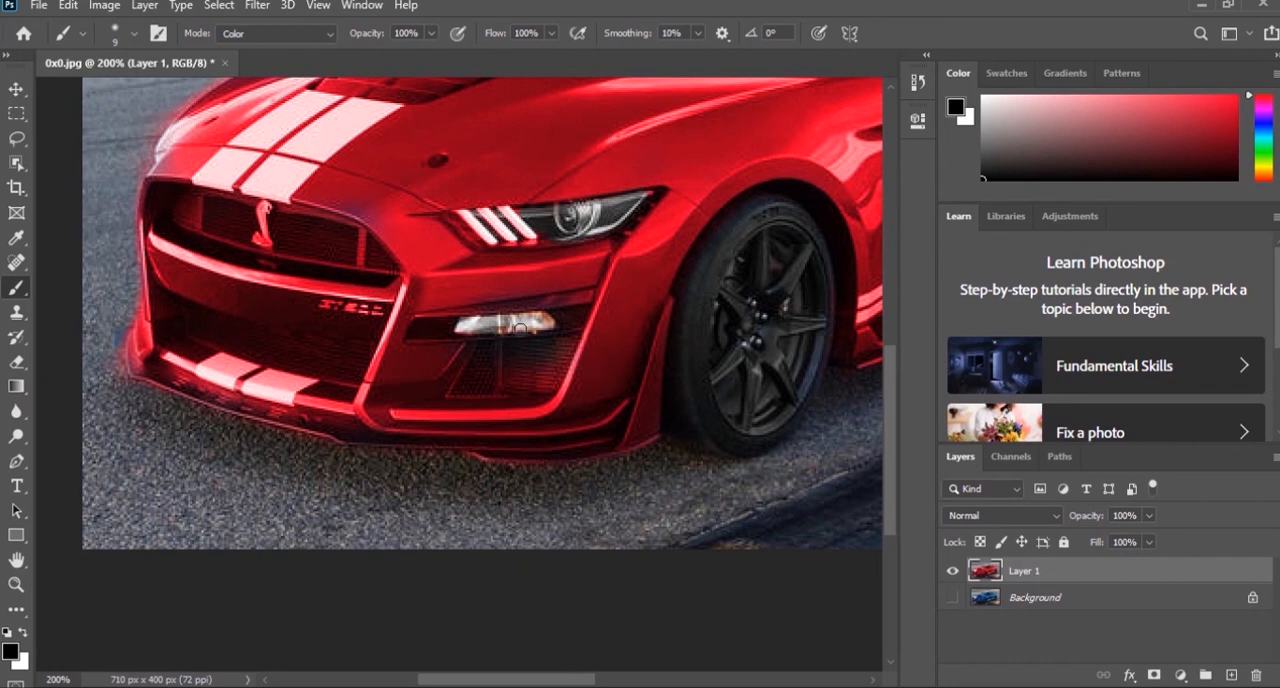
pyautogui.press(']')
pyautogui.press(']')
pyautogui.press(']')
pyautogui.press(']')
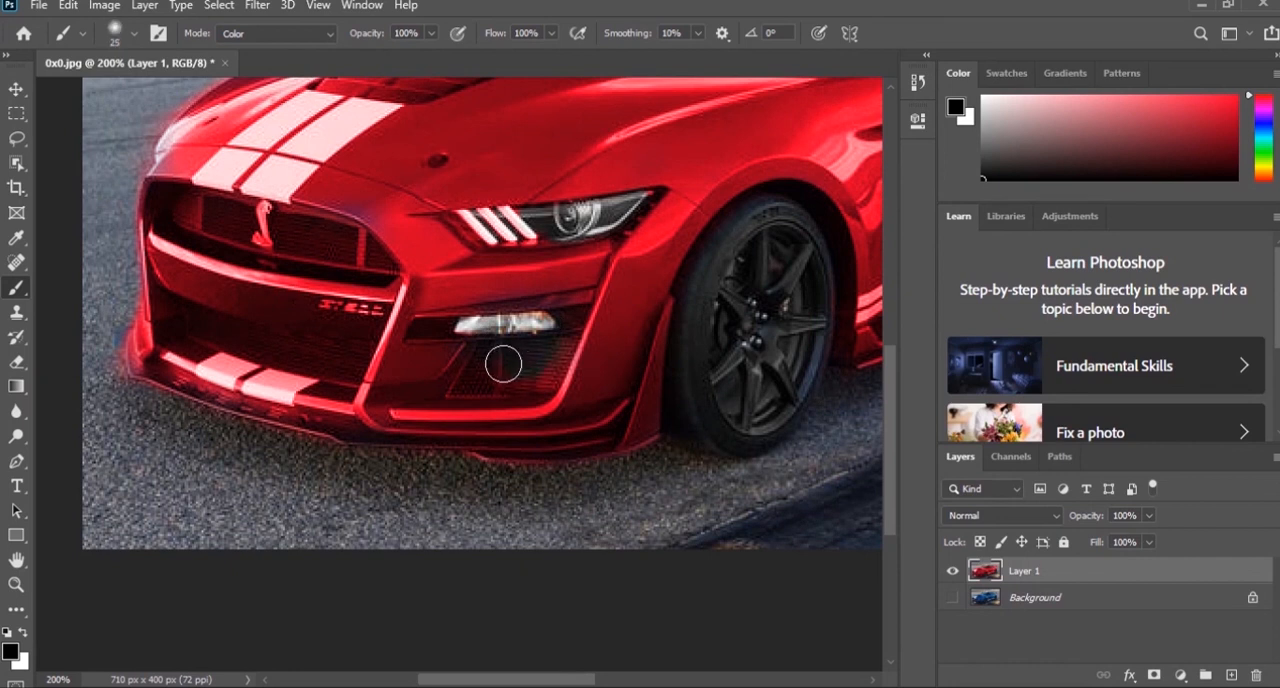
pyautogui.press('[')
# - Paint the lower grille, upper grille mesh and snake emblem neutral, ending with a 20 px brush, and view the whole image at 100%
pyautogui.press('[')
pyautogui.moveTo(194, 320); pyautogui.dragTo(355, 352)
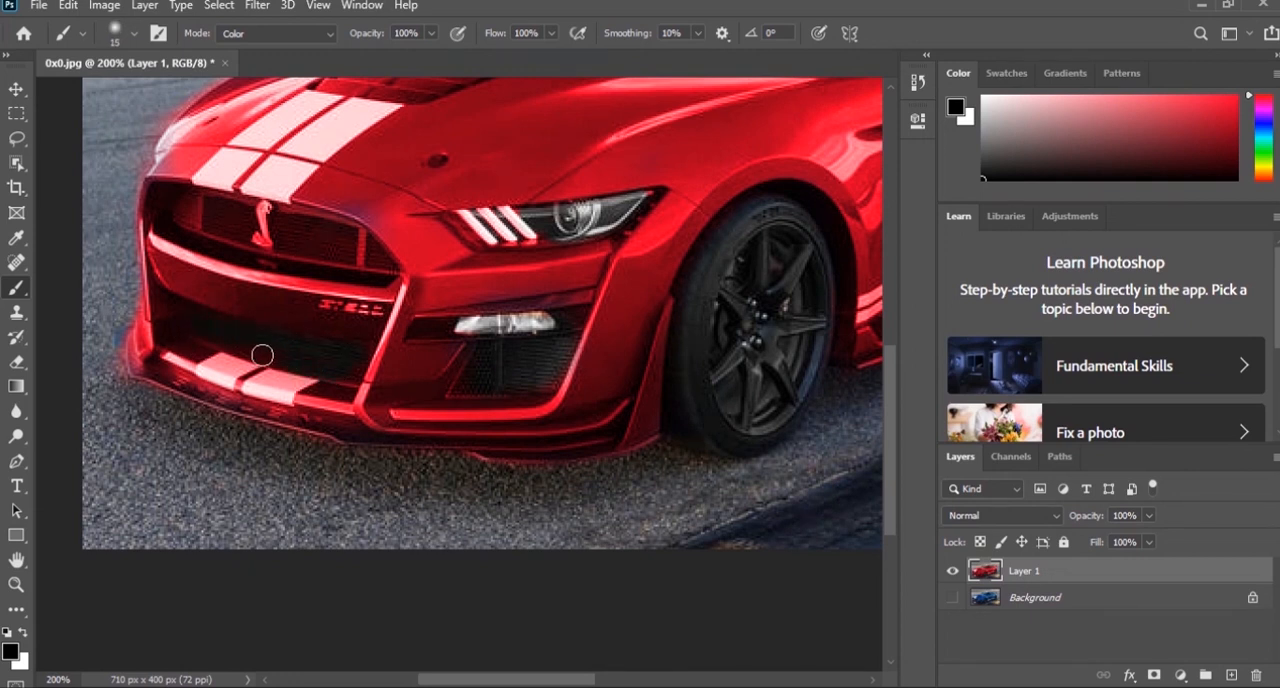
pyautogui.press('[')
pyautogui.press(']')
pyautogui.press(']')
pyautogui.press(']')
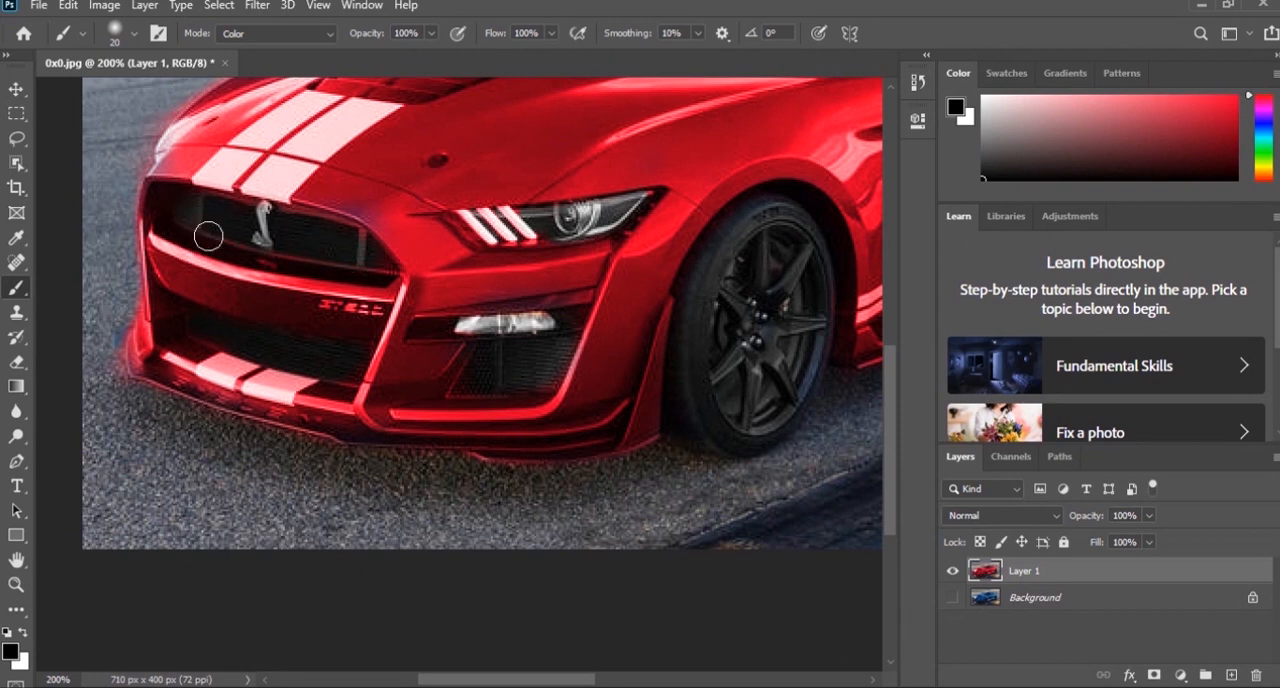
pyautogui.hotkey('ctrl', '-')
pyautogui.hotkey('ctrl', '-')
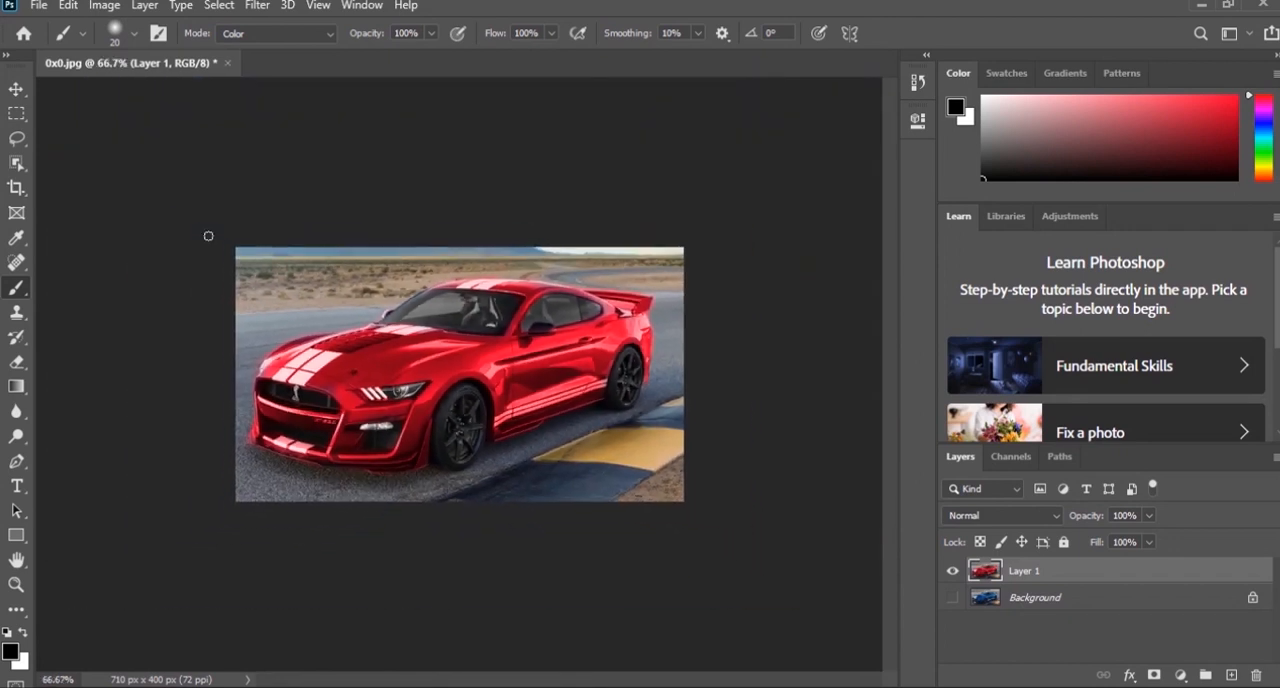
pyautogui.hotkey('ctrl', '+')
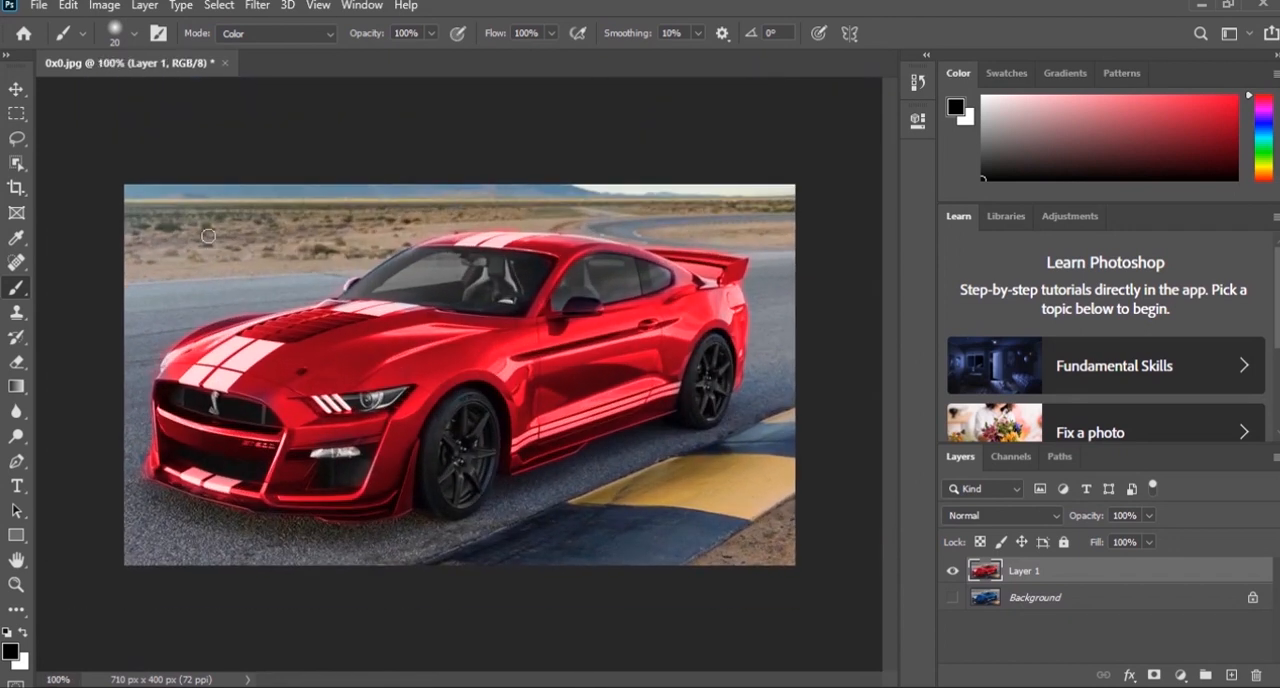